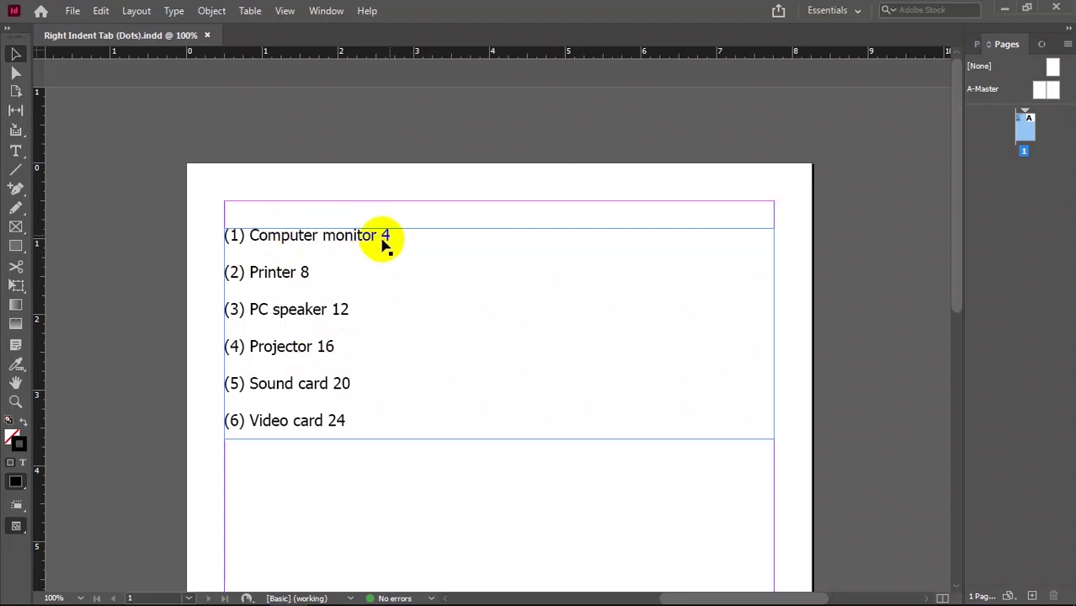
- Delete the space before the page number in each of the six list lines, from Computer monitor to Video card
key("t")
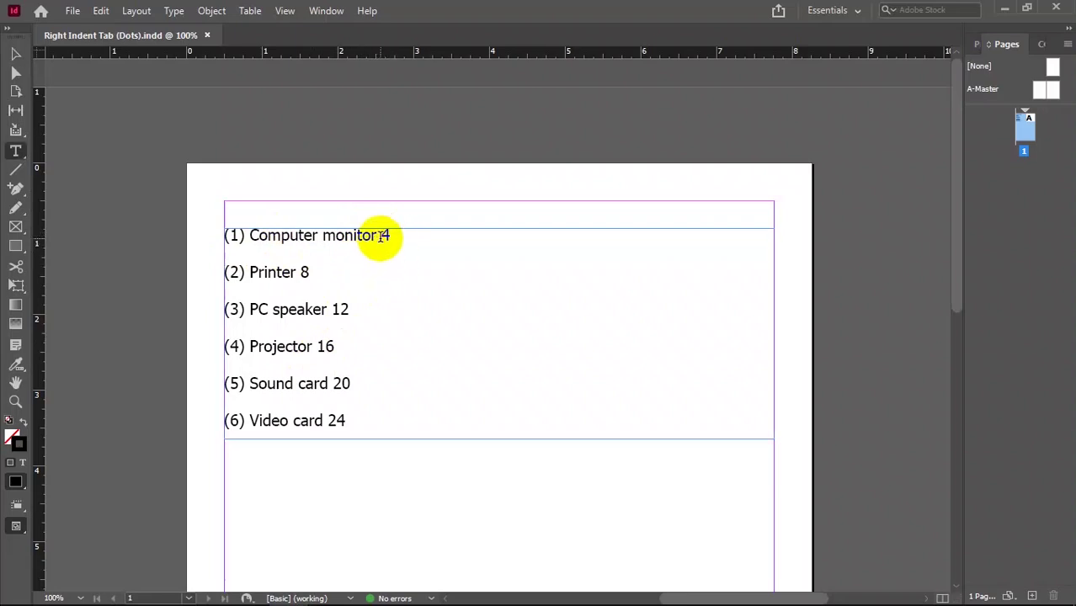
left_click(387, 235)
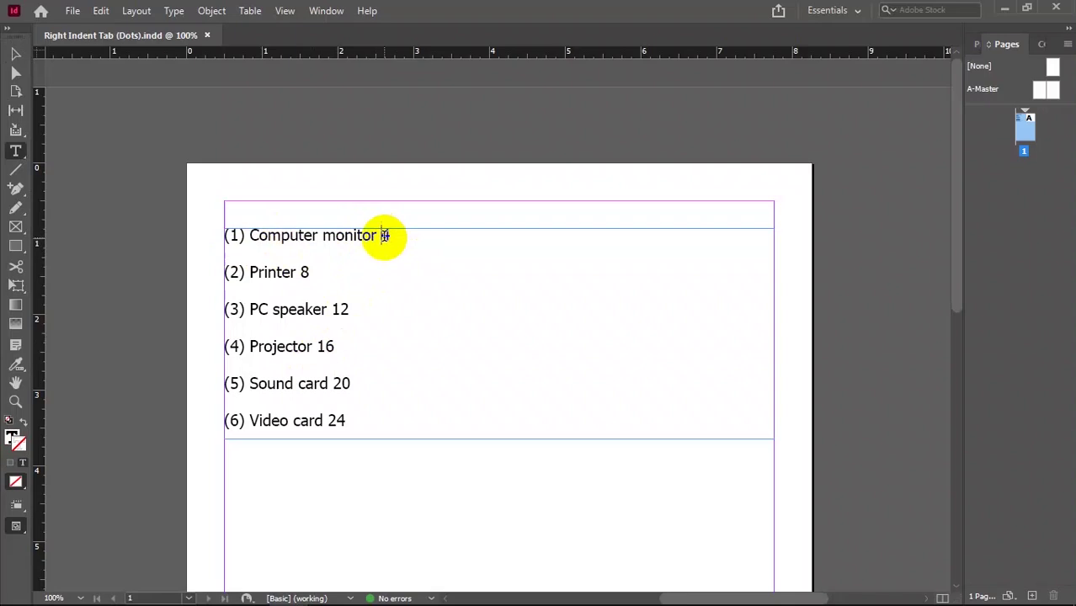
key("BackSpace")
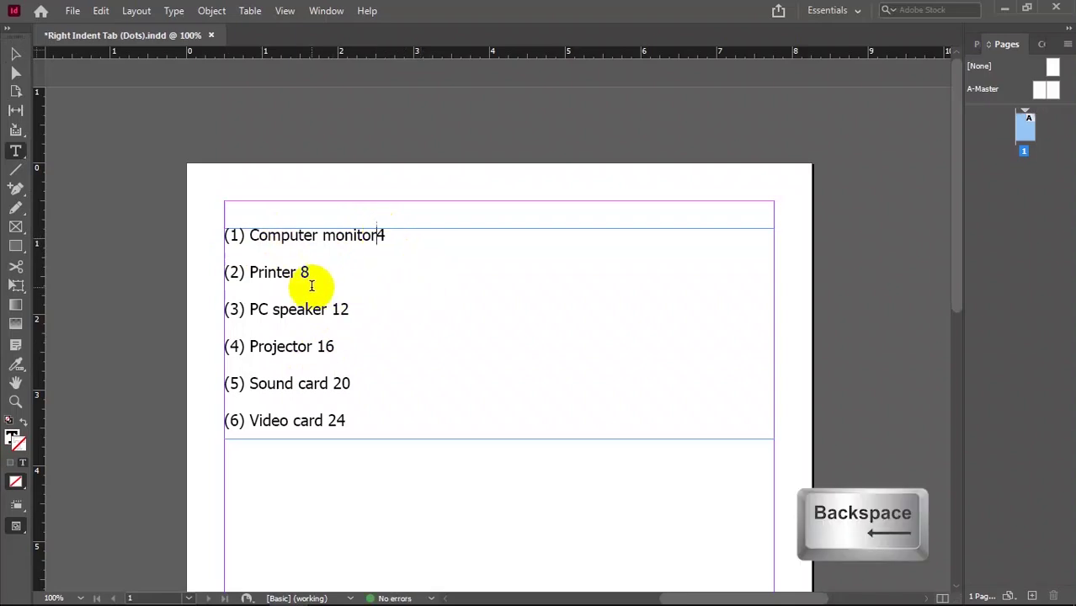
left_click(302, 272)
key("BackSpace")
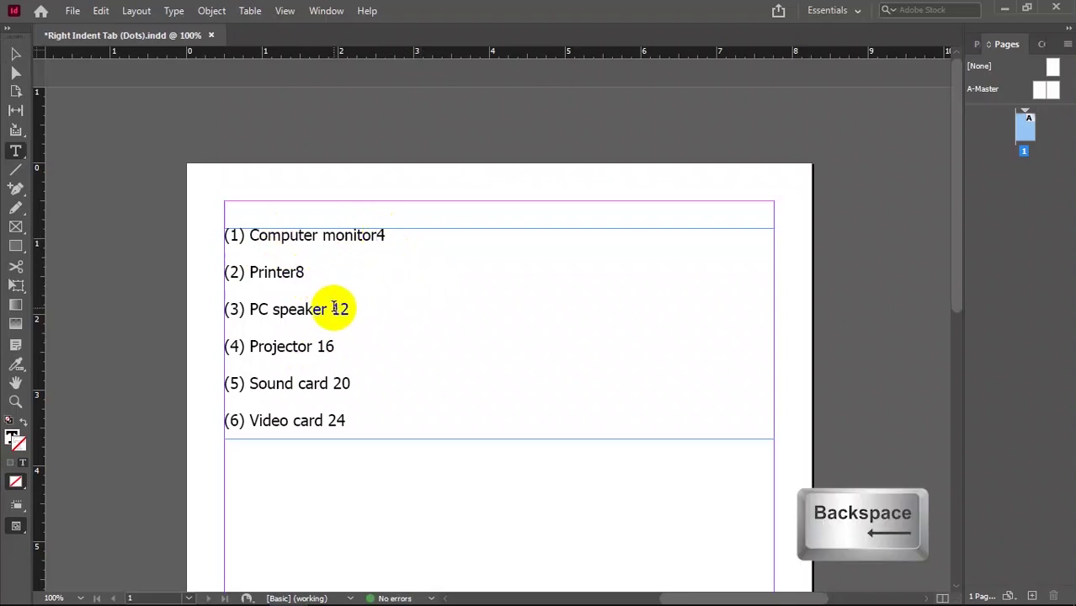
left_click(334, 309)
key("BackSpace")
left_click(322, 346)
key("BackSpace")
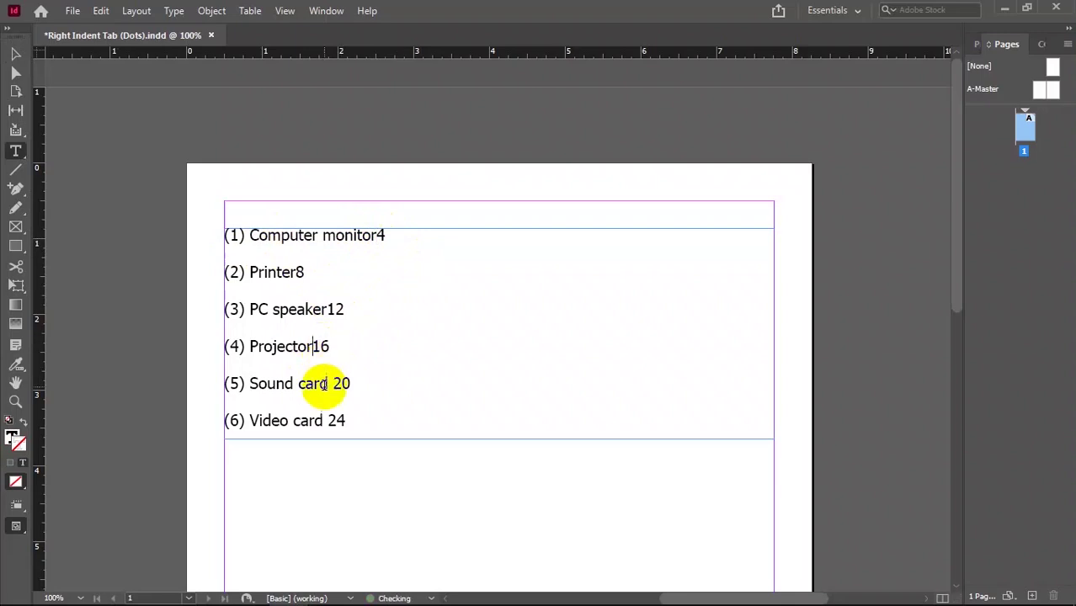
left_click(334, 384)
key("BackSpace")
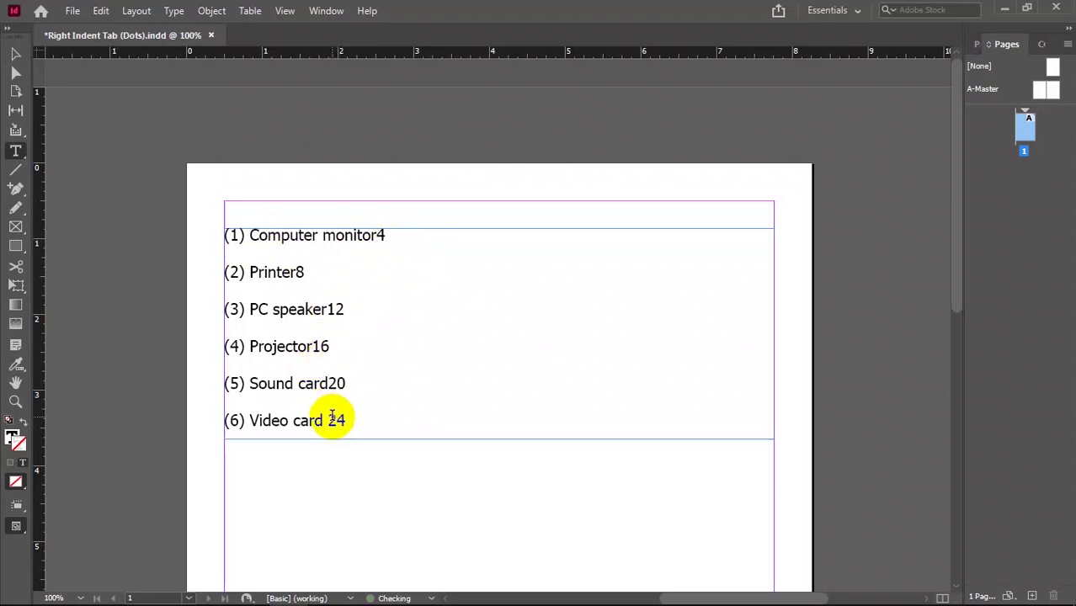
left_click(329, 420)
key("BackSpace")
- Delete the space between the parenthesized number and the item name in all six list lines
left_click(250, 234)
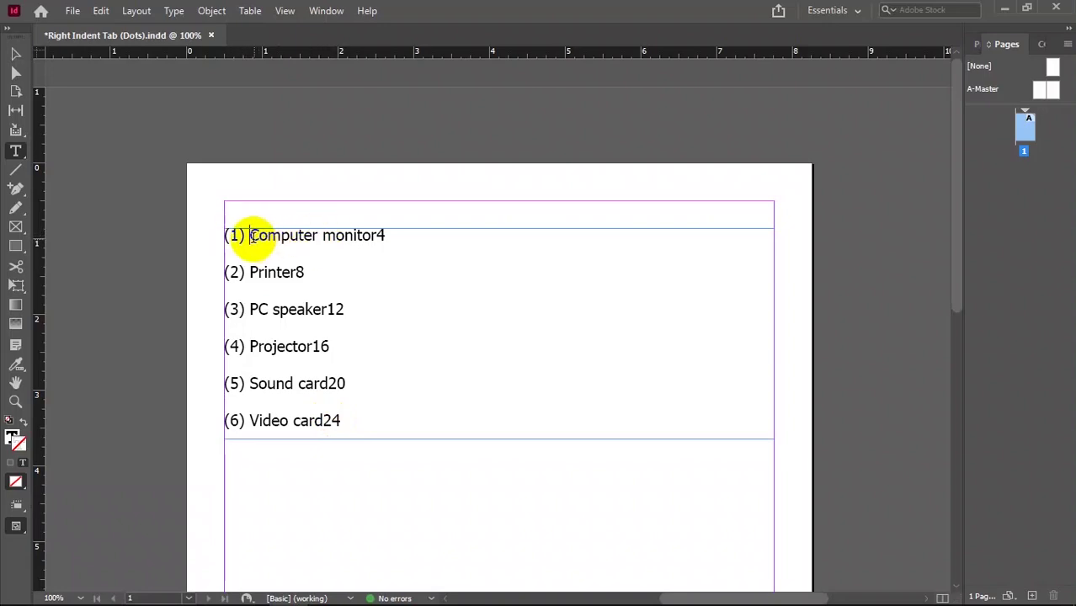
key("BackSpace")
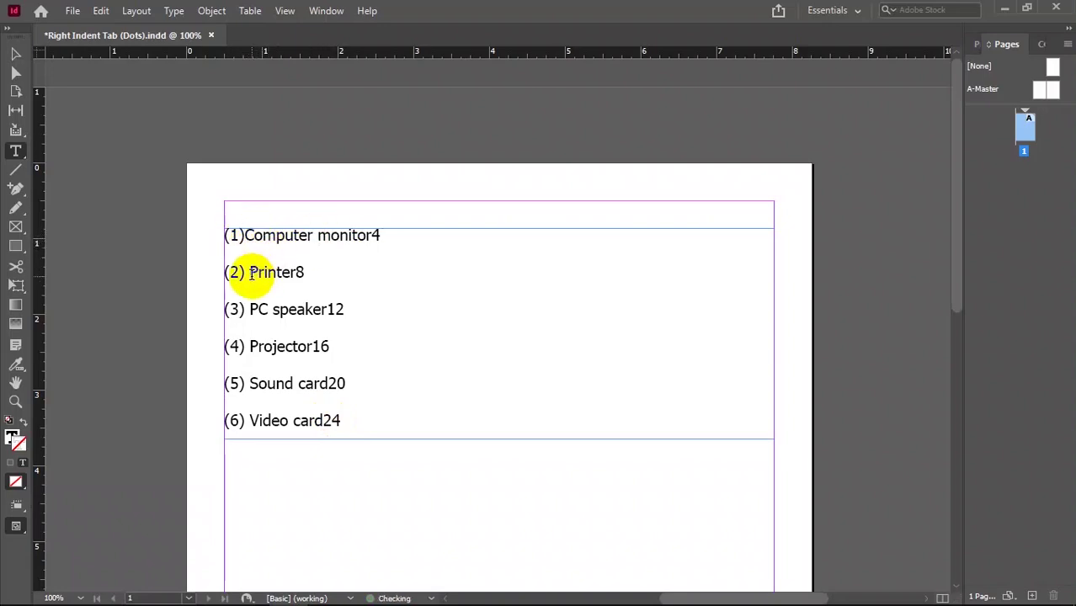
left_click(249, 272)
key("BackSpace")
left_click(253, 328)
key("BackSpace")
left_click(251, 347)
key("BackSpace")
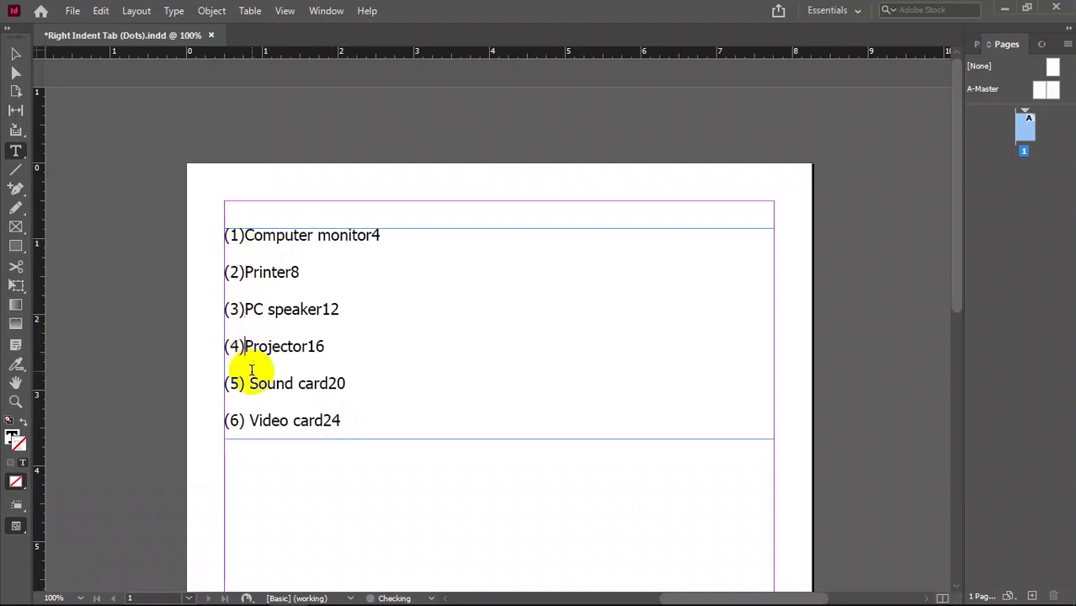
left_click(250, 384)
key("BackSpace")
left_click(252, 416)
key("BackSpace")
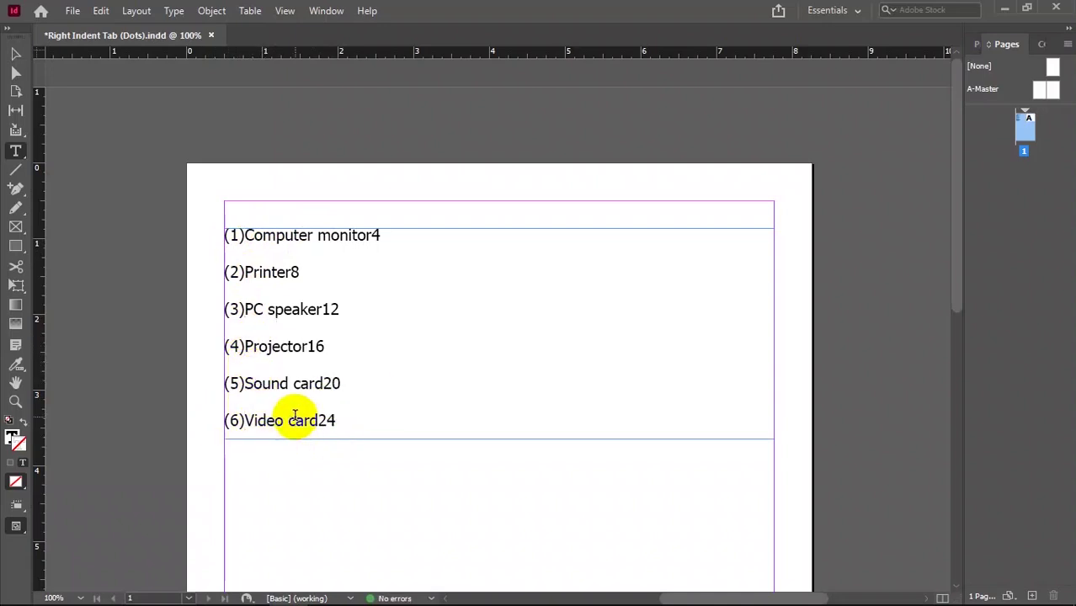
- Insert a tab between the parenthesized number and the item name in all six list lines
left_click(243, 232)
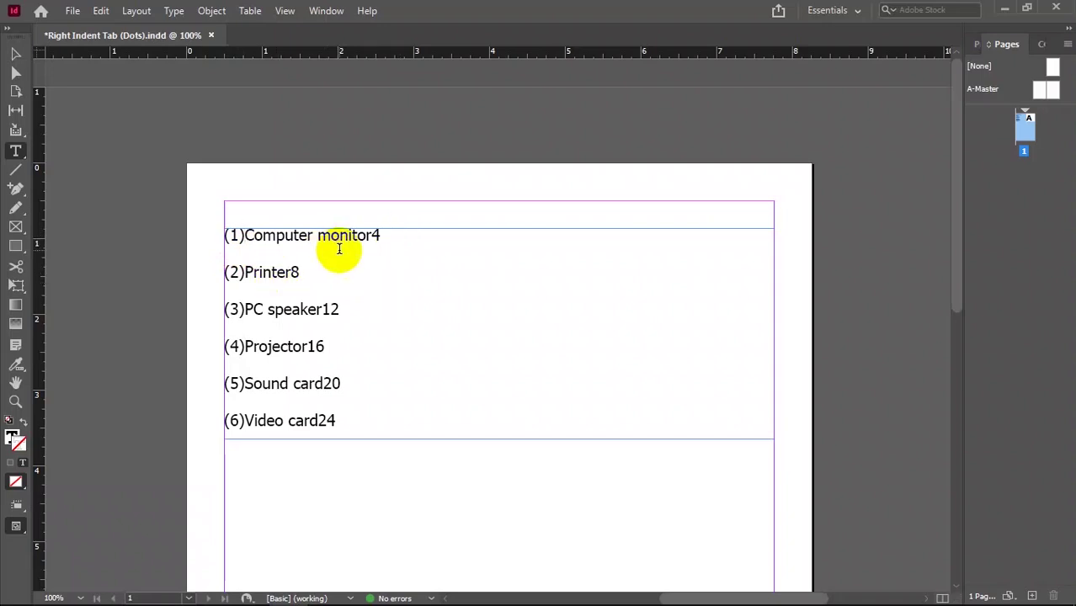
key("Tab")
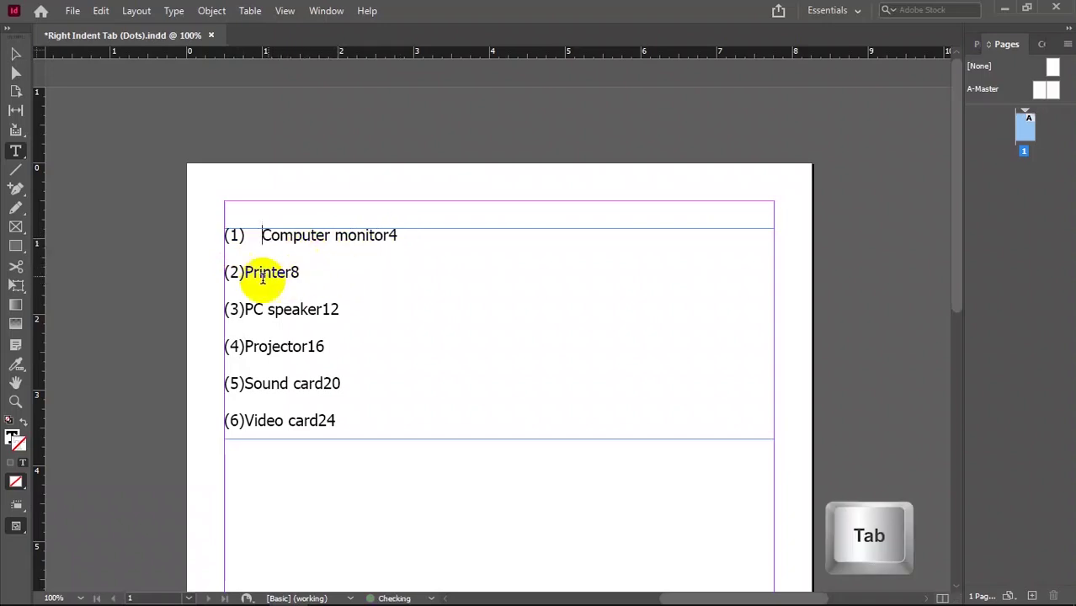
left_click(244, 272)
key("Tab")
left_click(244, 308)
key("Tab")
left_click(244, 346)
key("Tab")
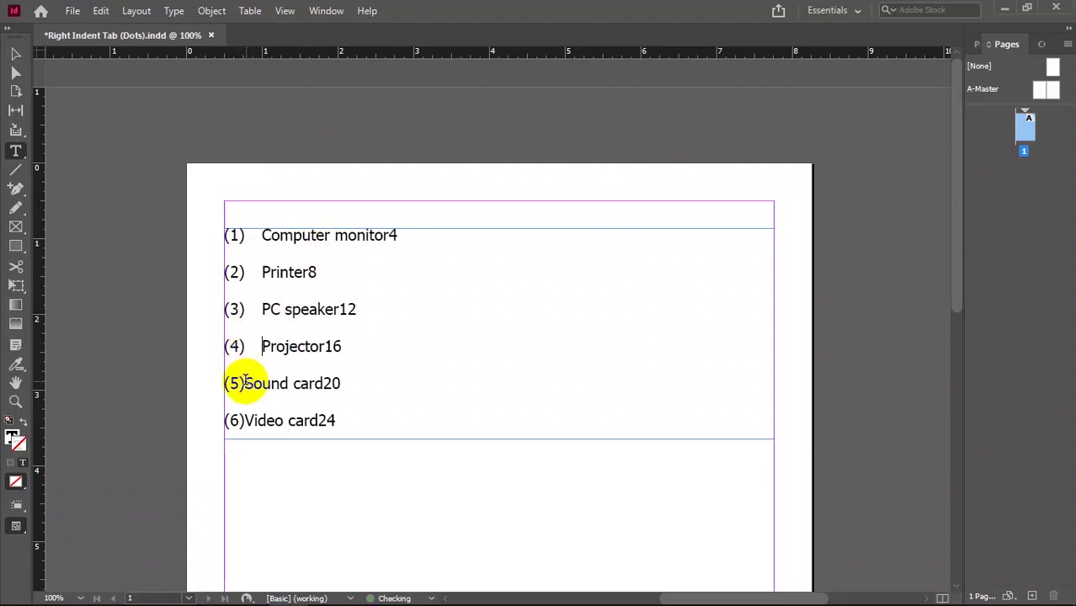
left_click(244, 383)
key("Tab")
left_click(244, 420)
key("Tab")
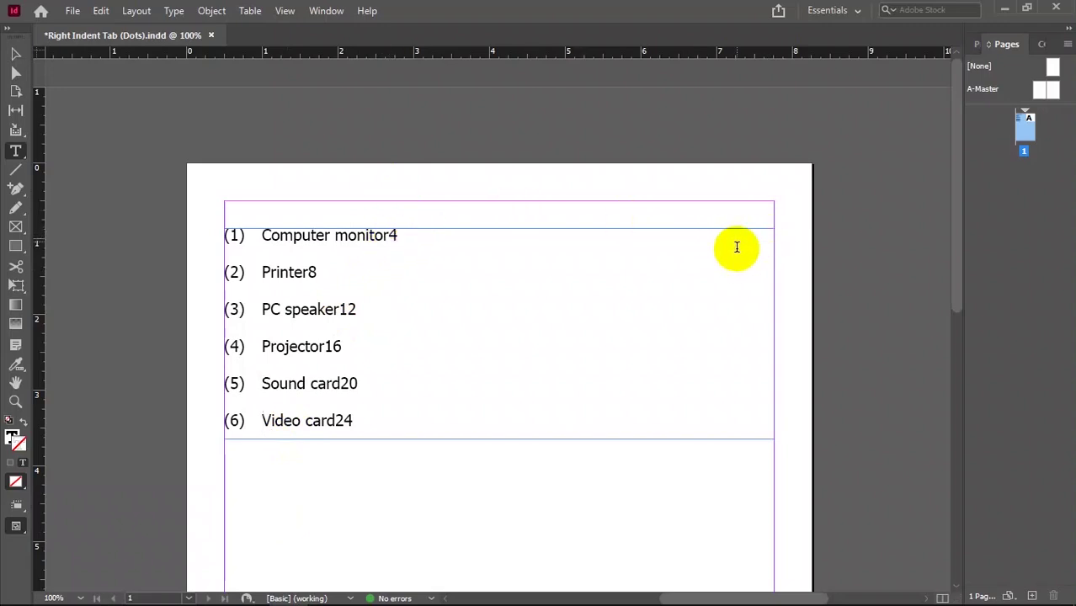
- Insert a right indent tab before the page number in each of the six list lines
left_click(390, 236)
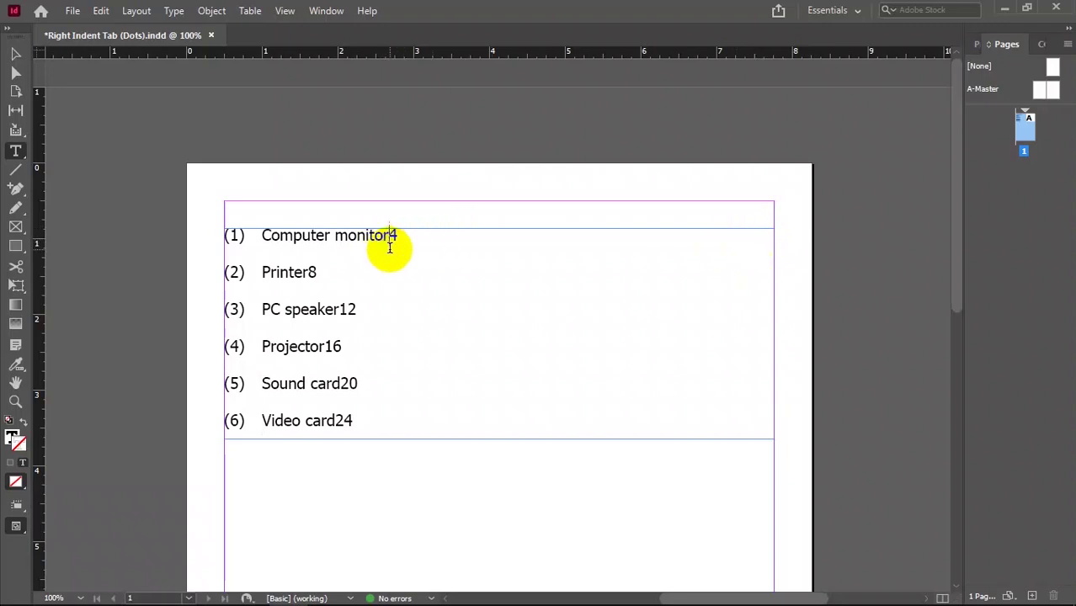
key("shift+Tab")
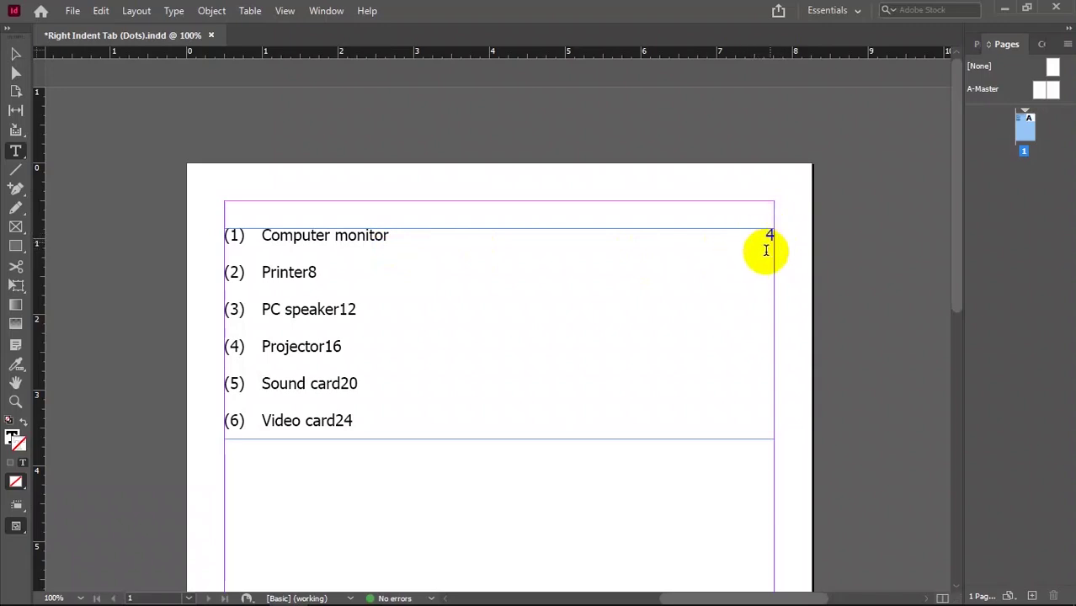
left_click(763, 233)
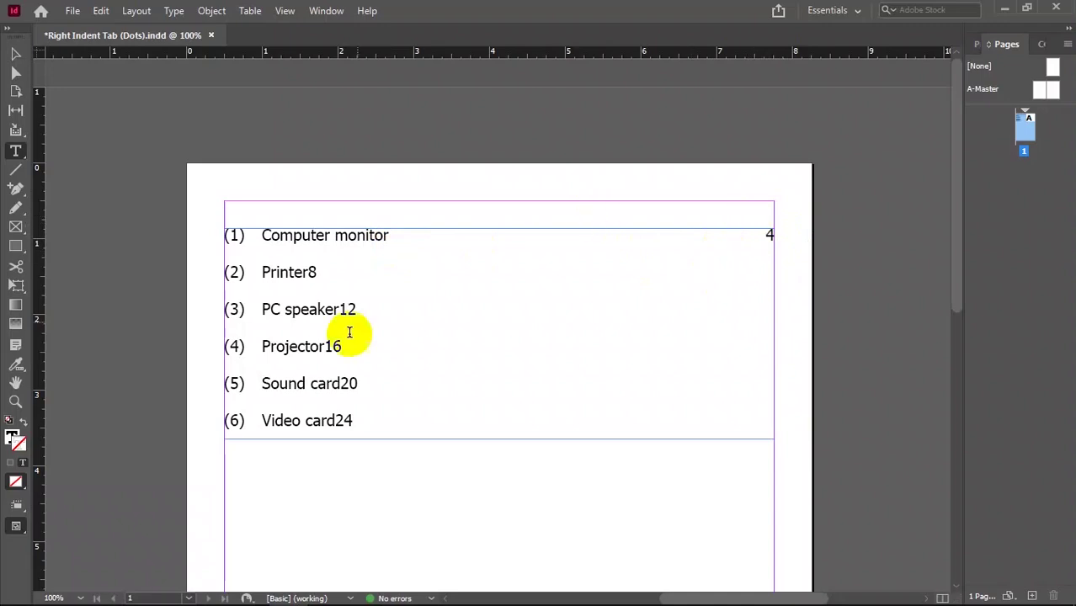
left_click(308, 273)
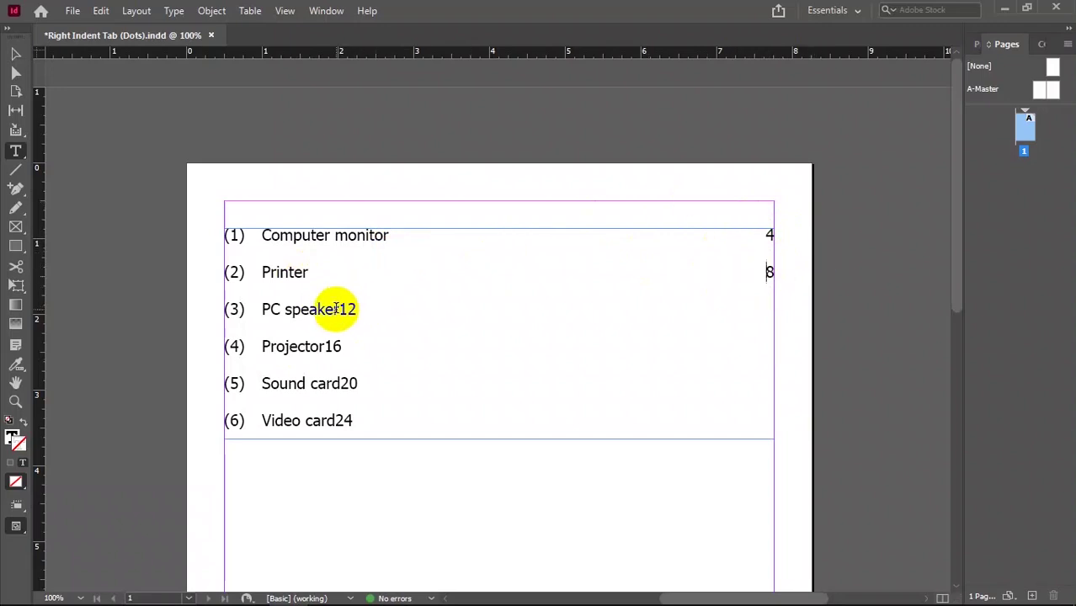
left_click(341, 309)
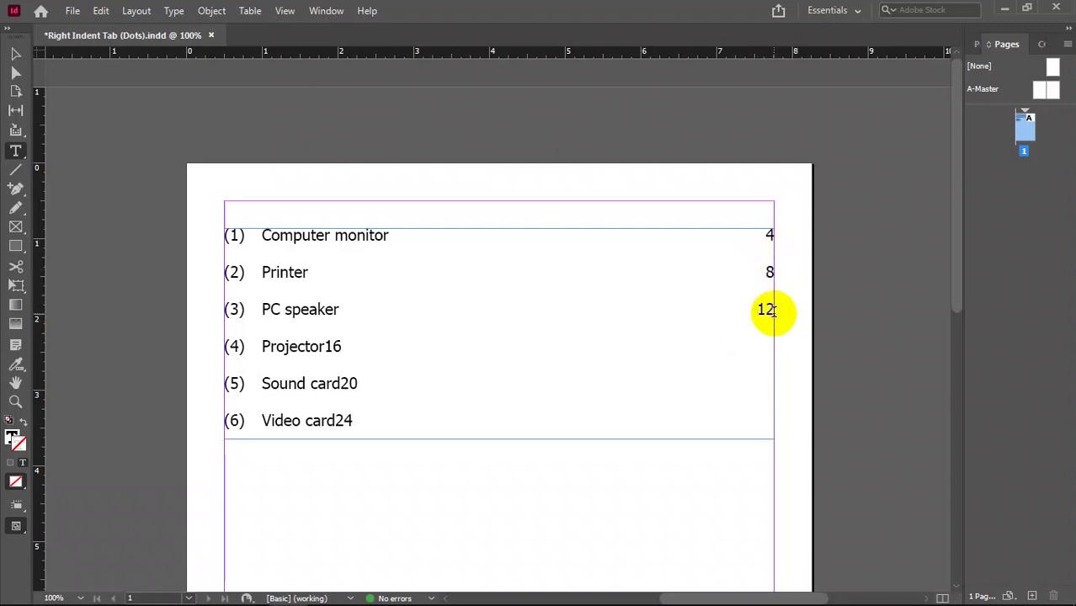
left_click(333, 346)
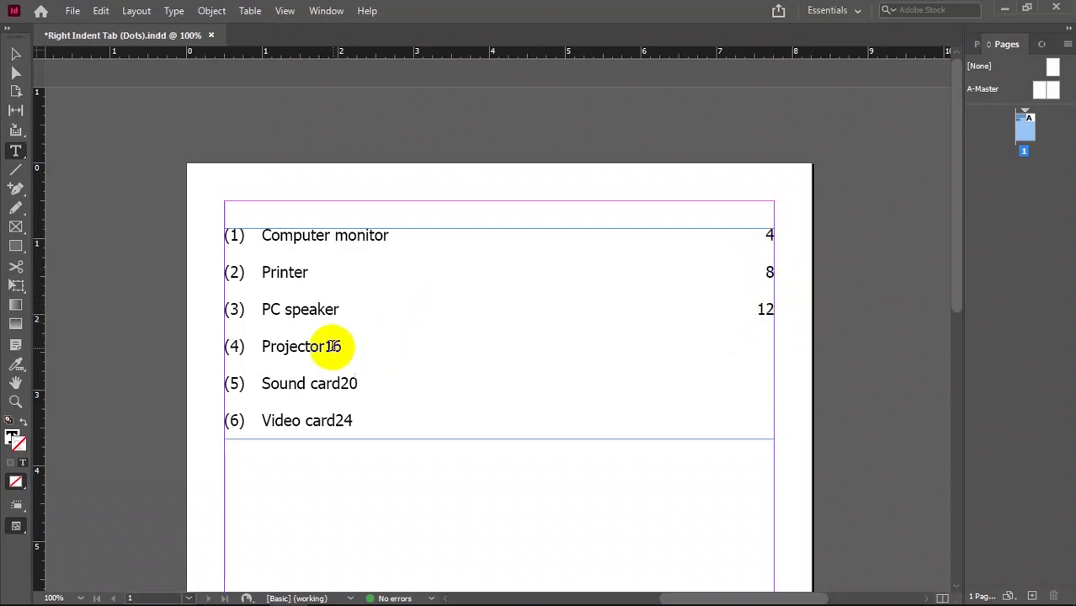
key("Tab")
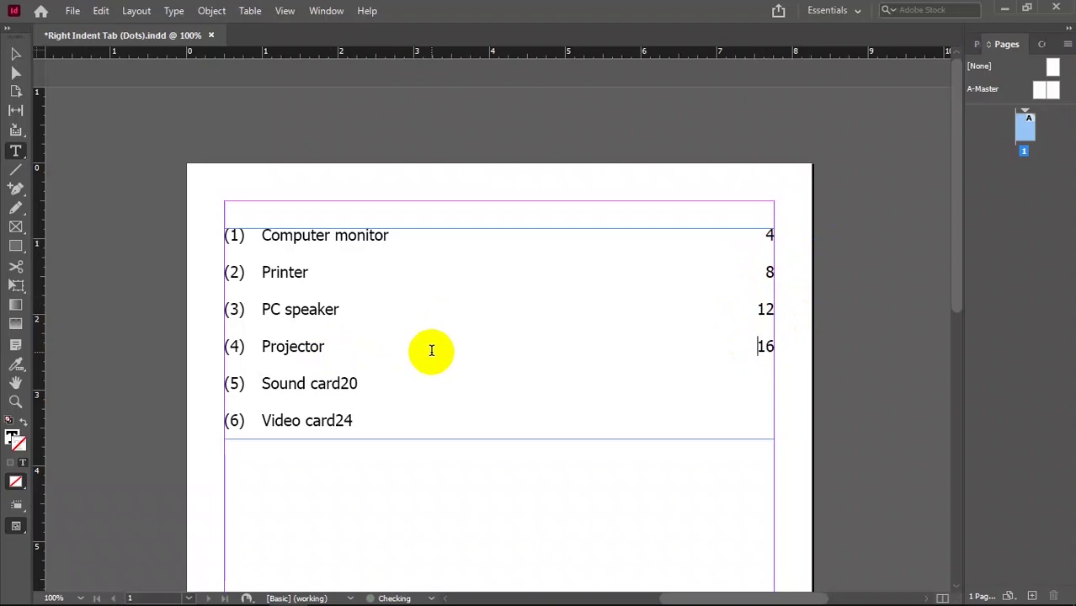
left_click(341, 383)
key("Tab")
left_click(336, 420)
key("shift+Tab")
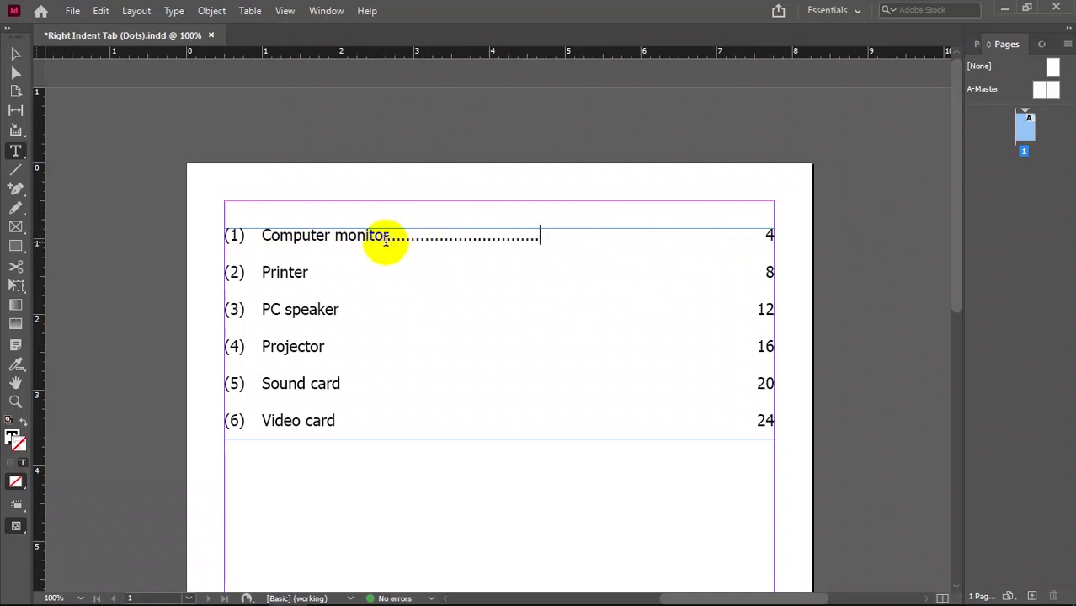
- Delete the manually entered row of dots after Computer monitor
left_click(390, 237, "shift")
key("BackSpace")
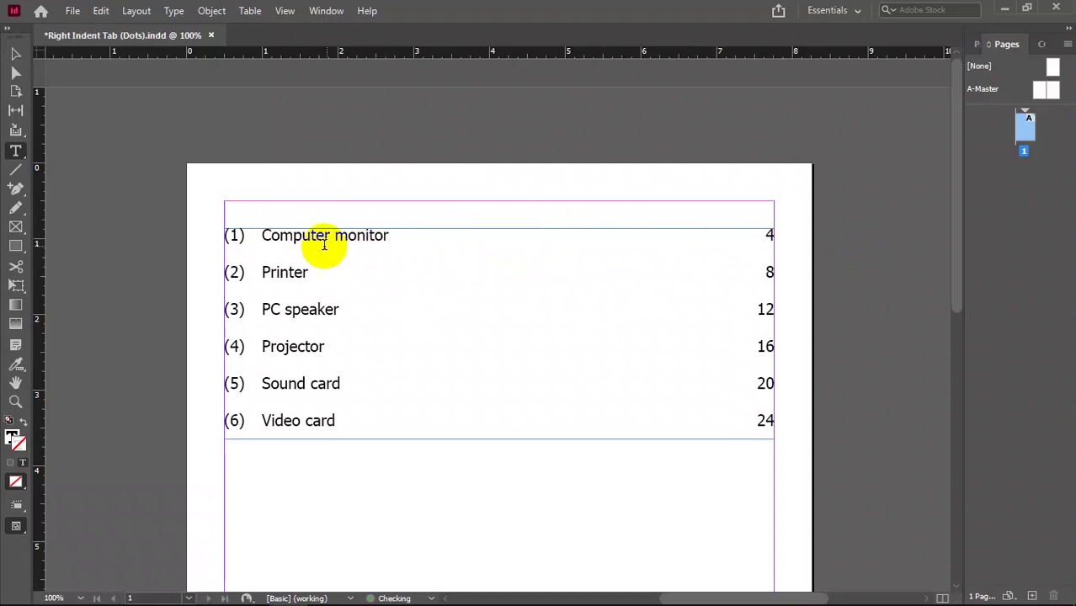
- Select all the text in the list frame and start a new paragraph style named Dots
left_click(316, 236)
key("Escape")
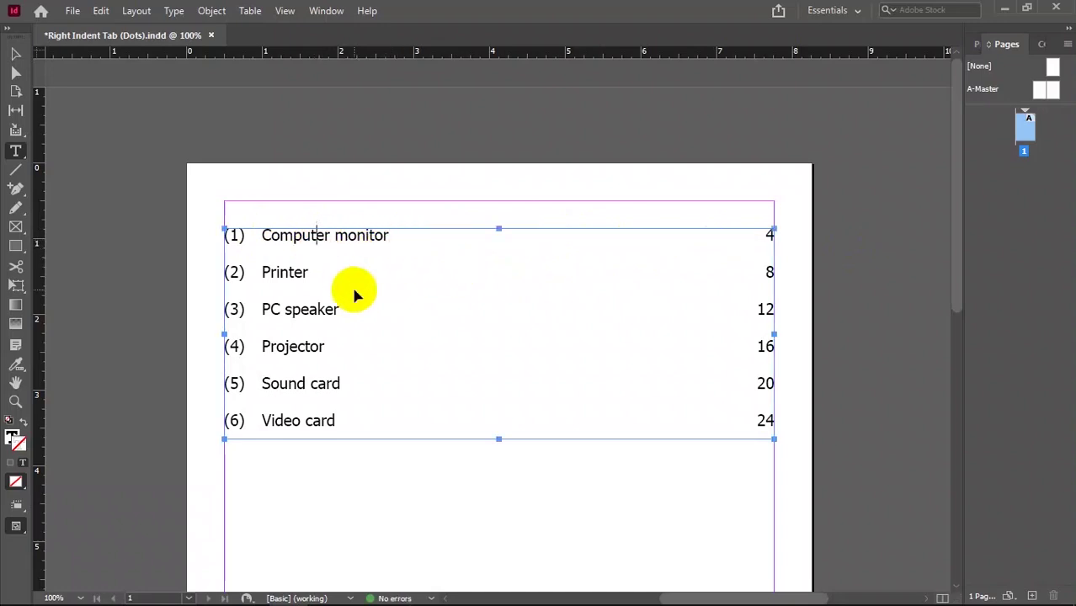
double_click(354, 289)
key("ctrl+a")
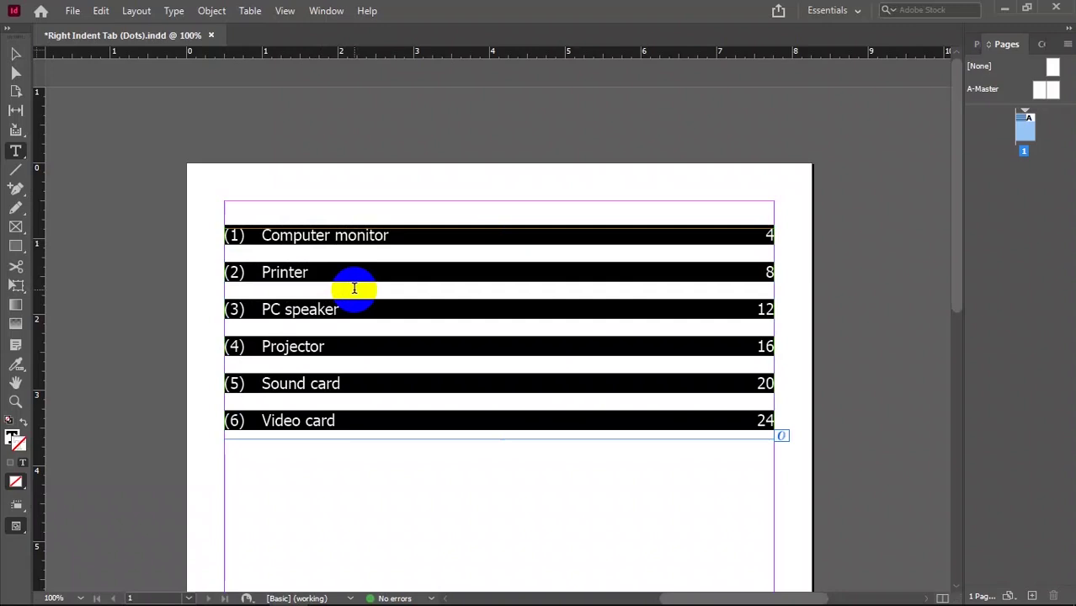
left_click(327, 12)
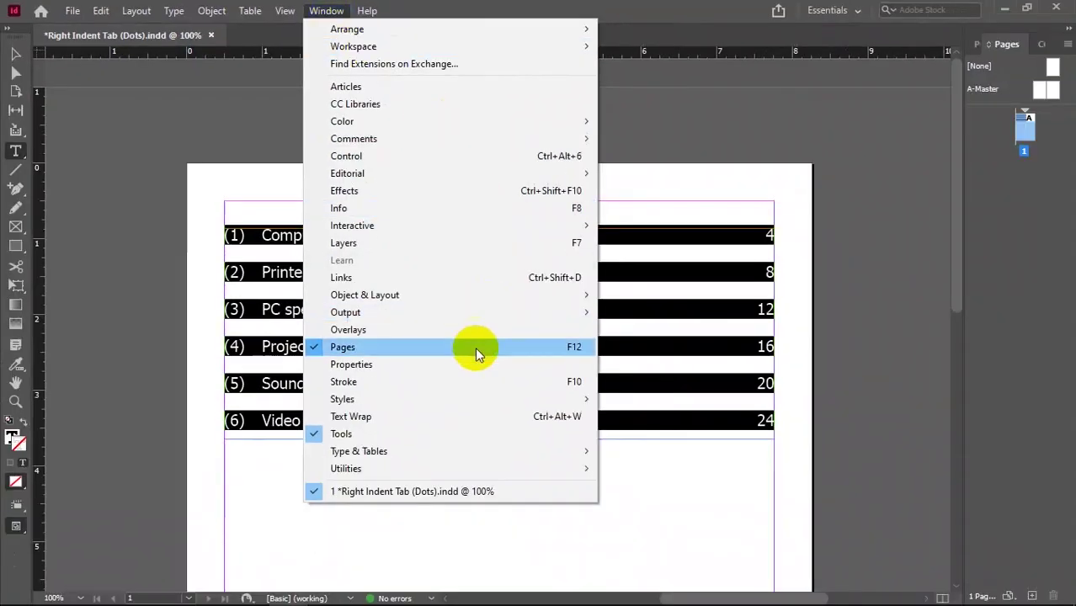
mouse_move(580, 603)
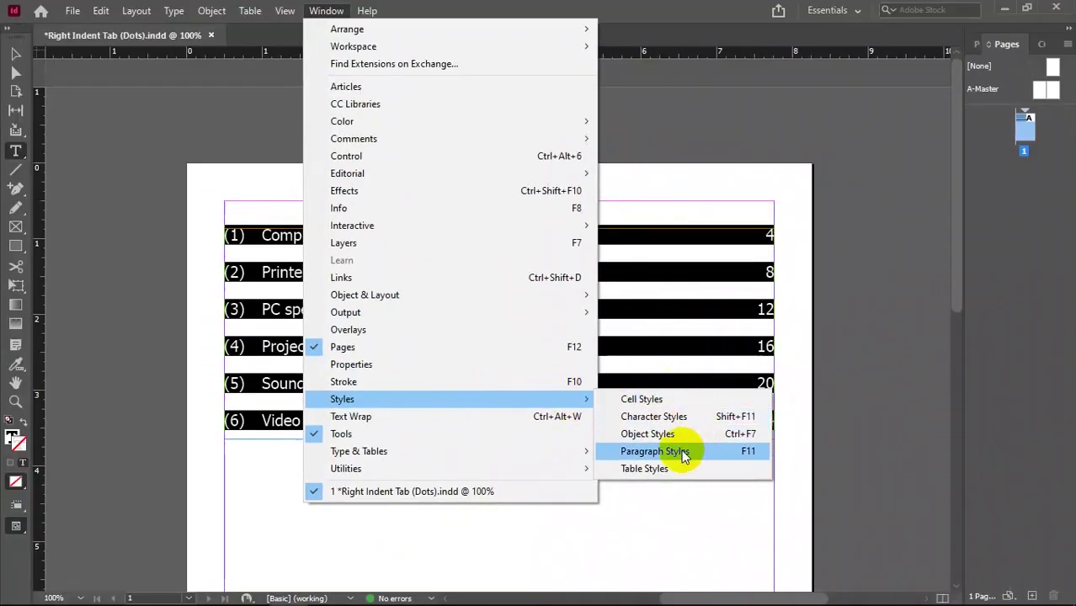
left_click(683, 455)
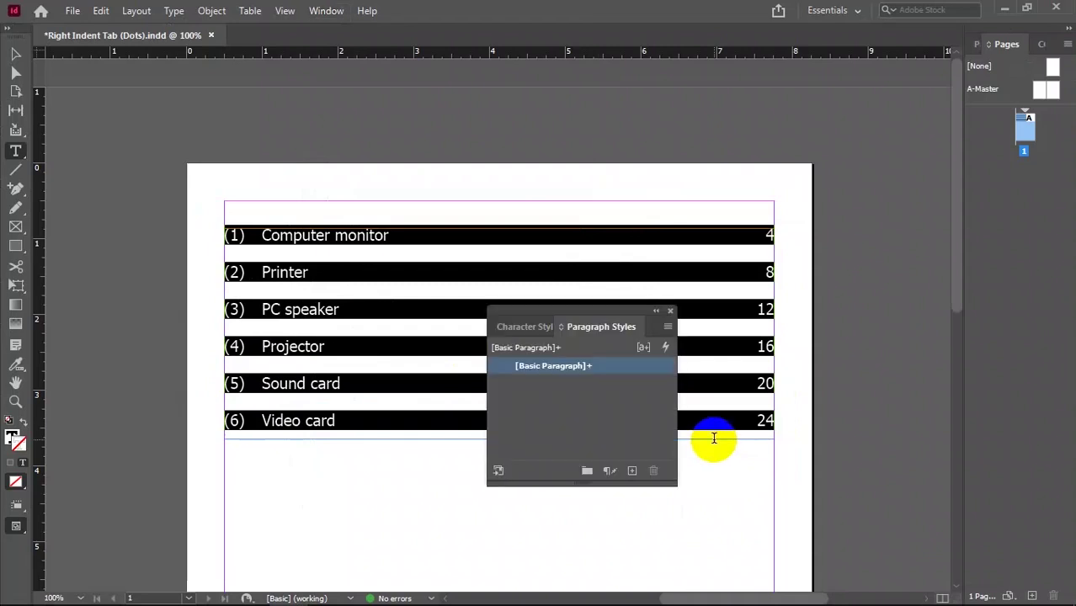
left_click_drag(552, 310, 907, 260)
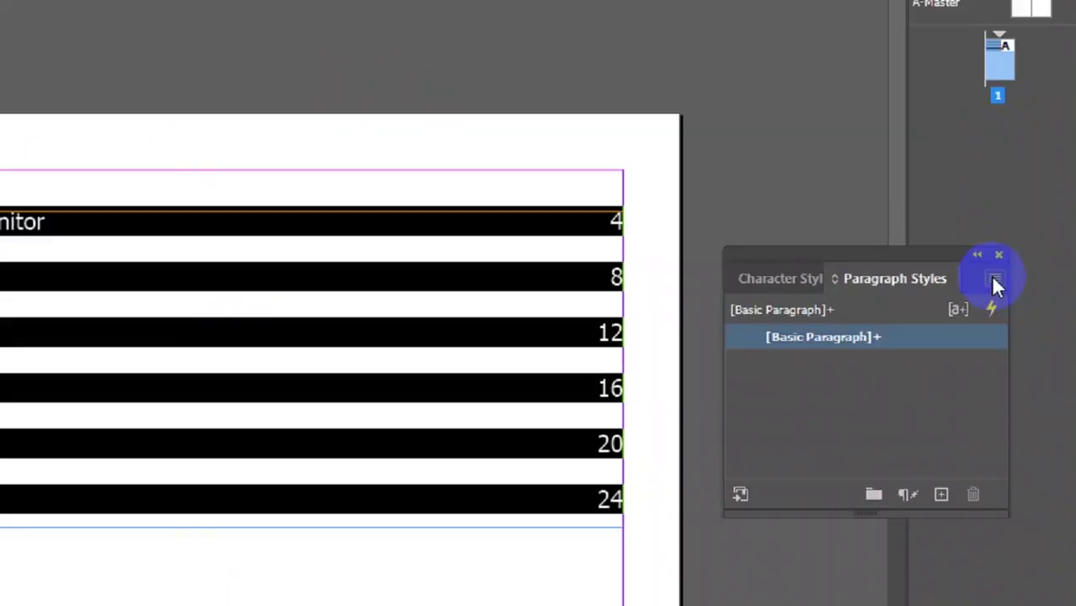
left_click(916, 294)
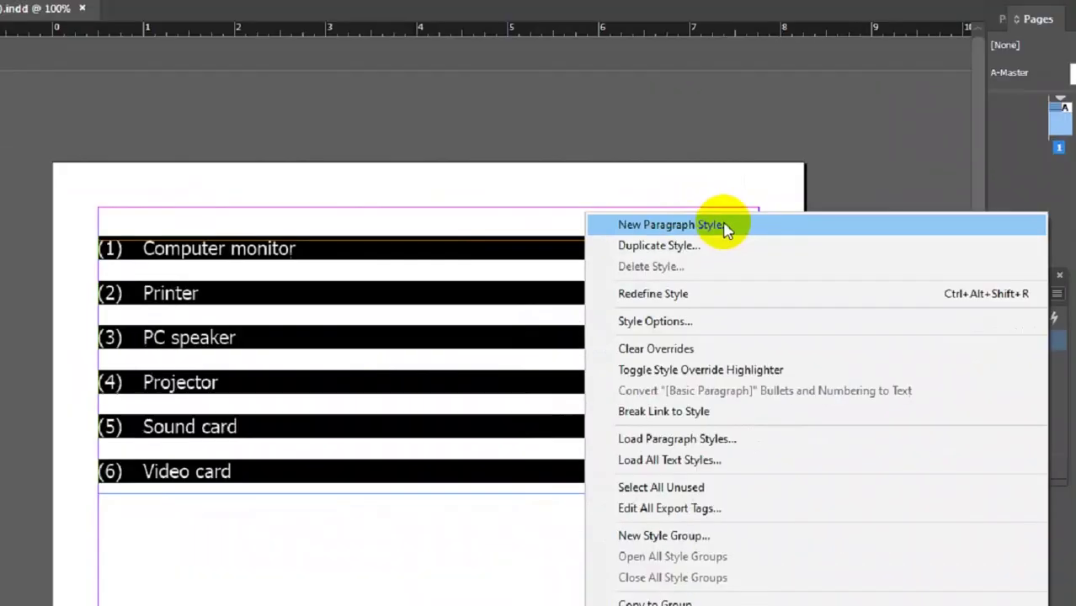
left_click(516, 313)
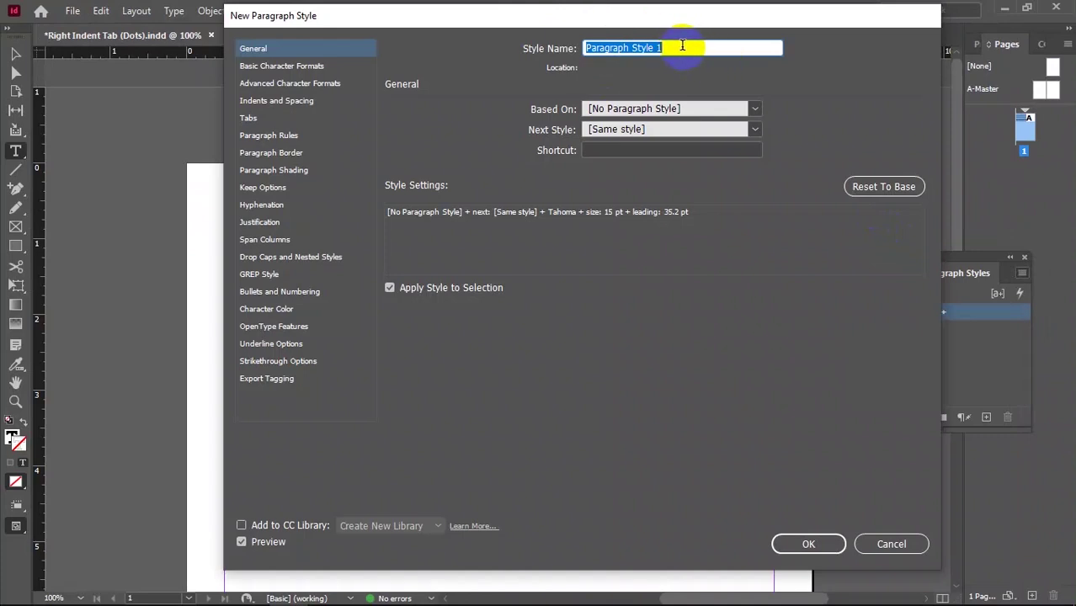
type("Dots")
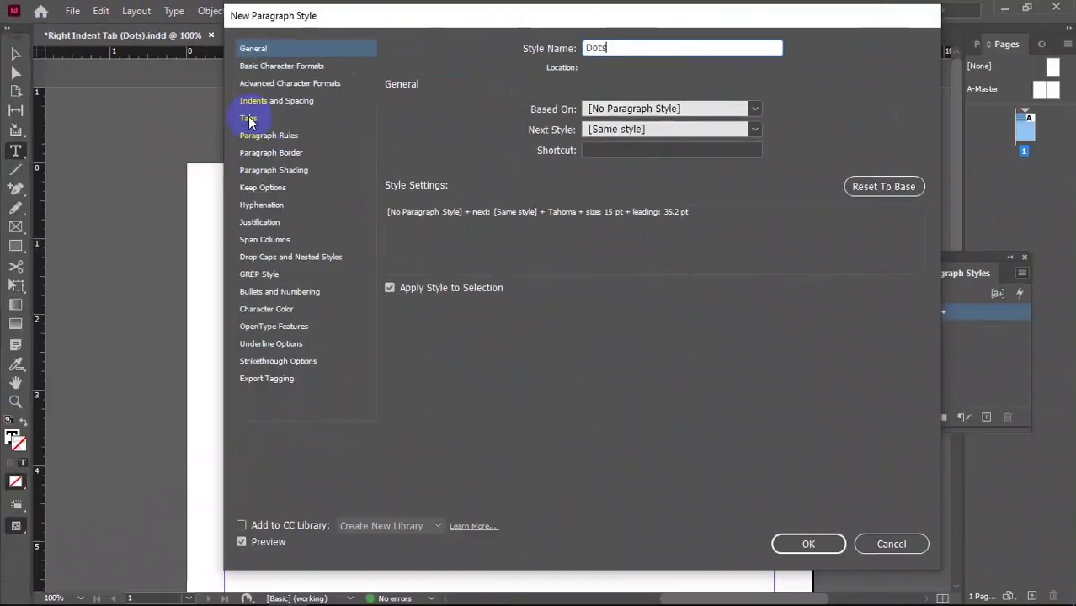
- Add a left-aligned tab stop at about 0.4167 in to the Dots paragraph style for the item names
left_click(249, 118)
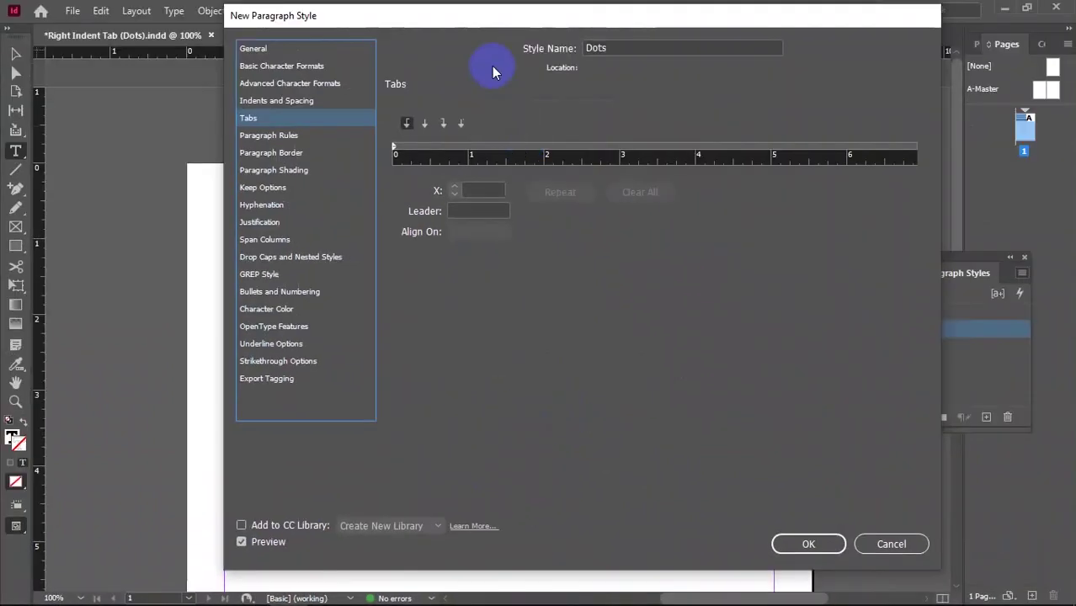
left_click_drag(472, 17, 754, 52)
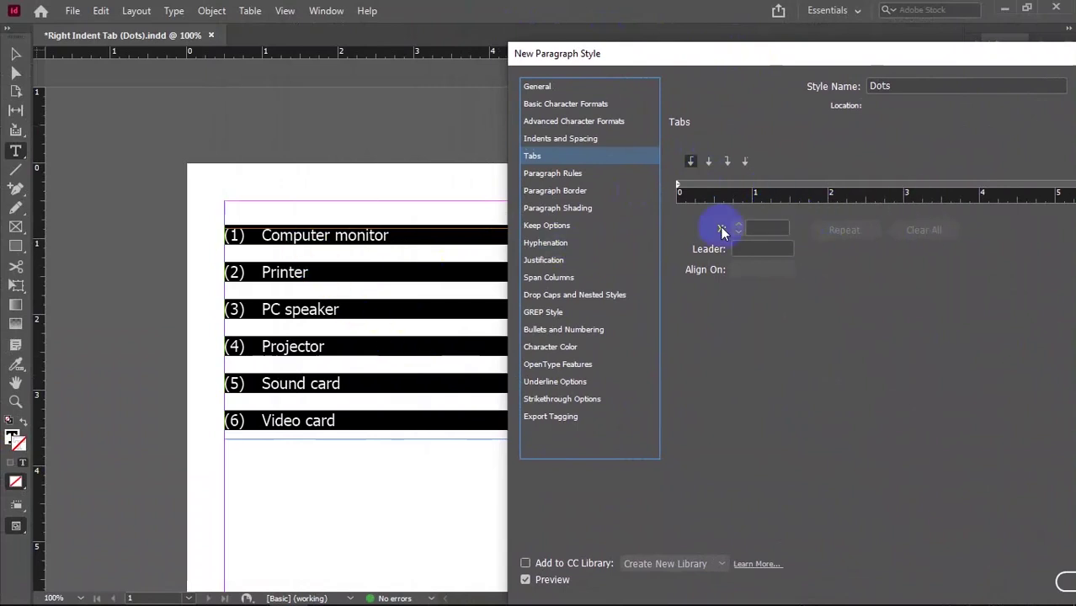
left_click_drag(757, 53, 669, 42)
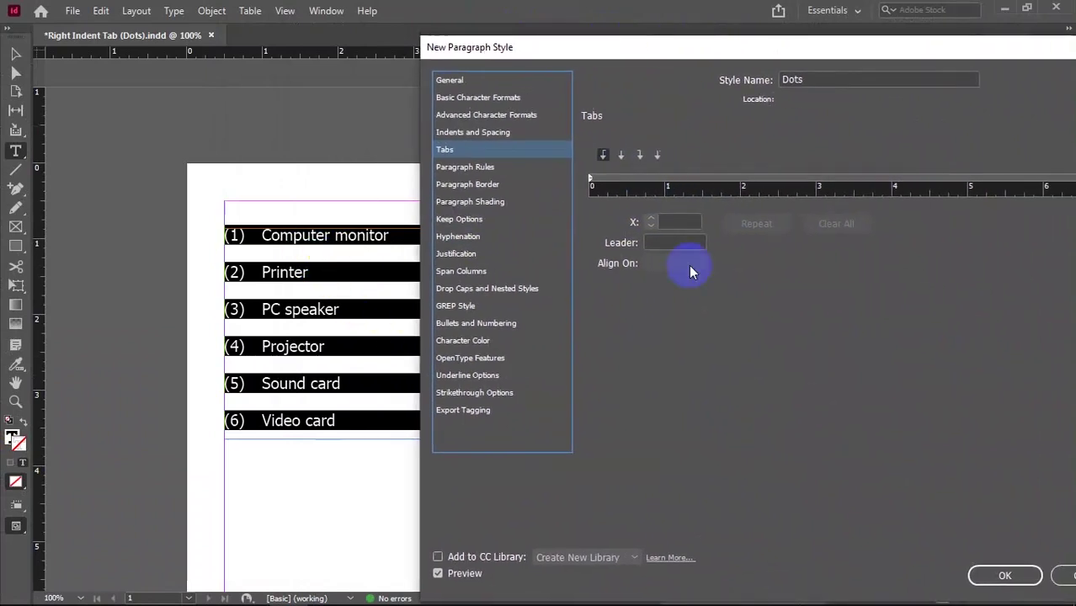
mouse_move(241, 251)
left_mouse_down()
mouse_move(231, 233)
mouse_move(250, 212)
mouse_move(266, 239)
mouse_move(240, 234)
mouse_move(260, 242)
left_mouse_up()
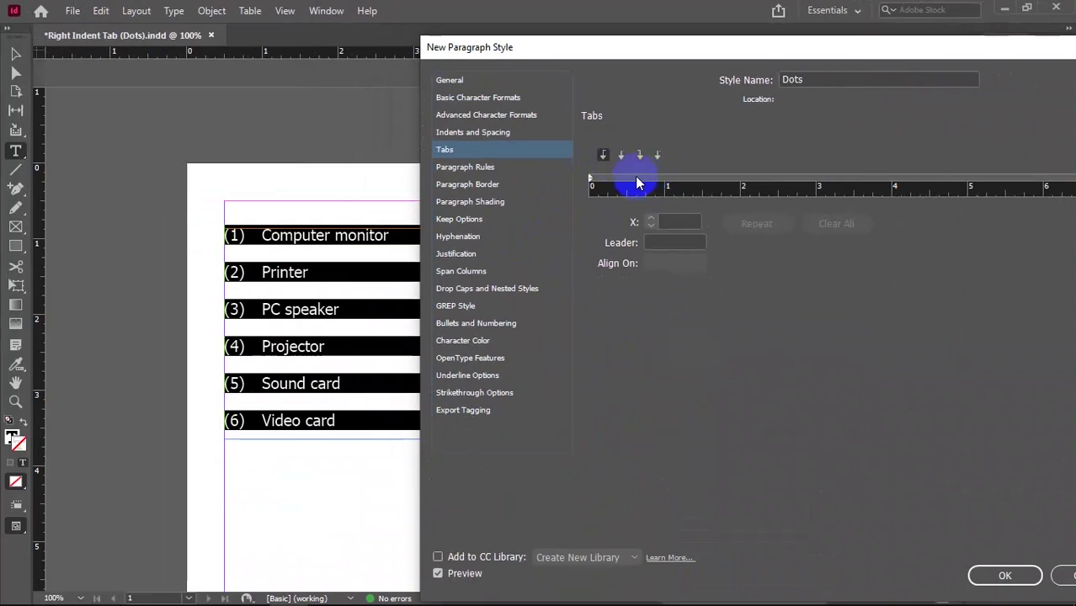
left_click_drag(637, 180, 630, 183)
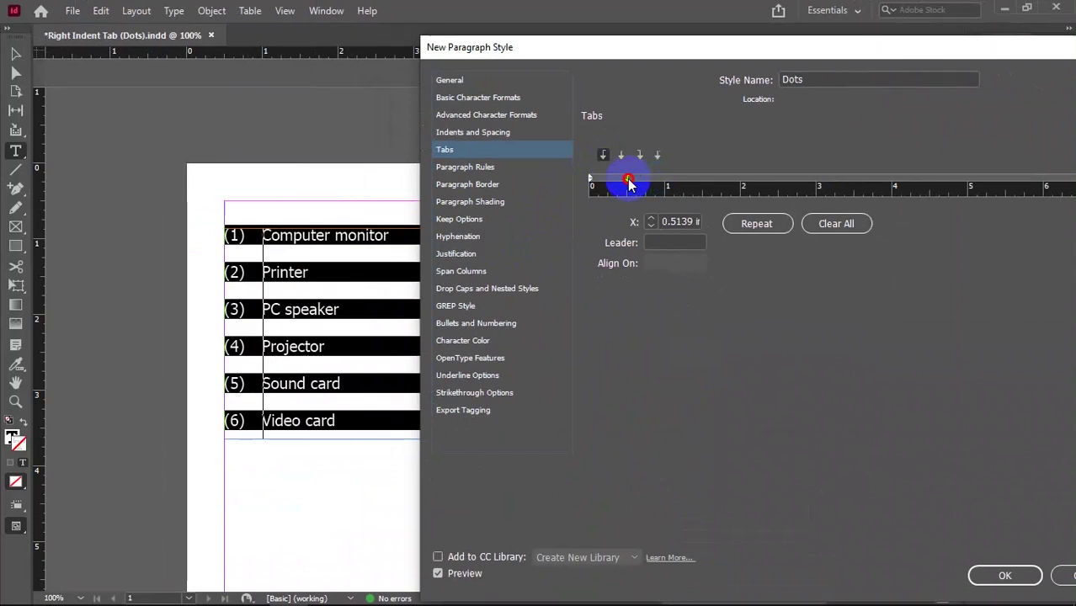
left_click_drag(629, 183, 622, 186)
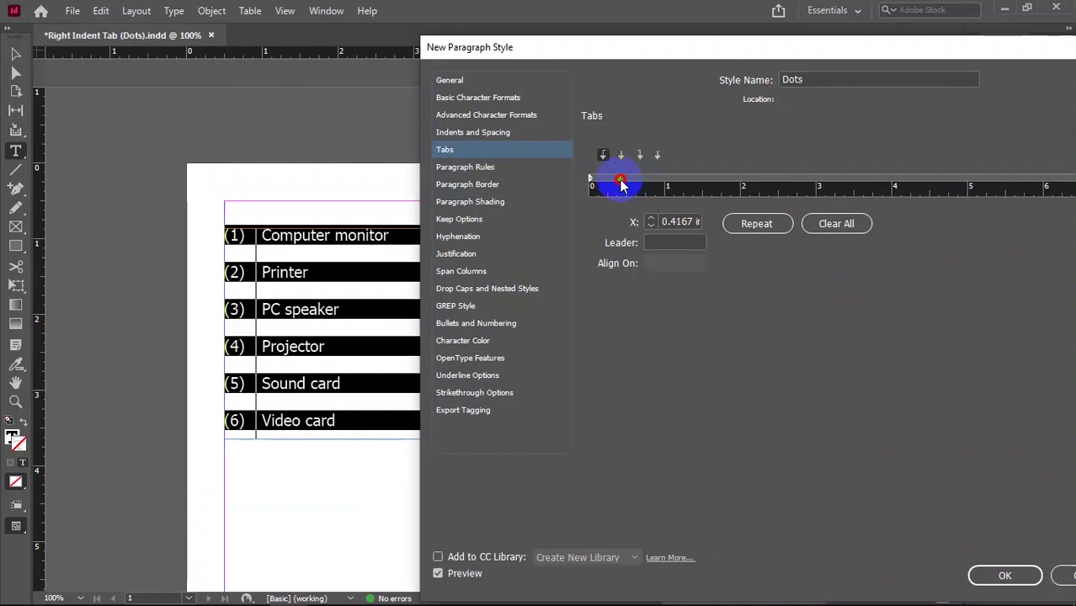
left_click_drag(621, 185, 621, 185)
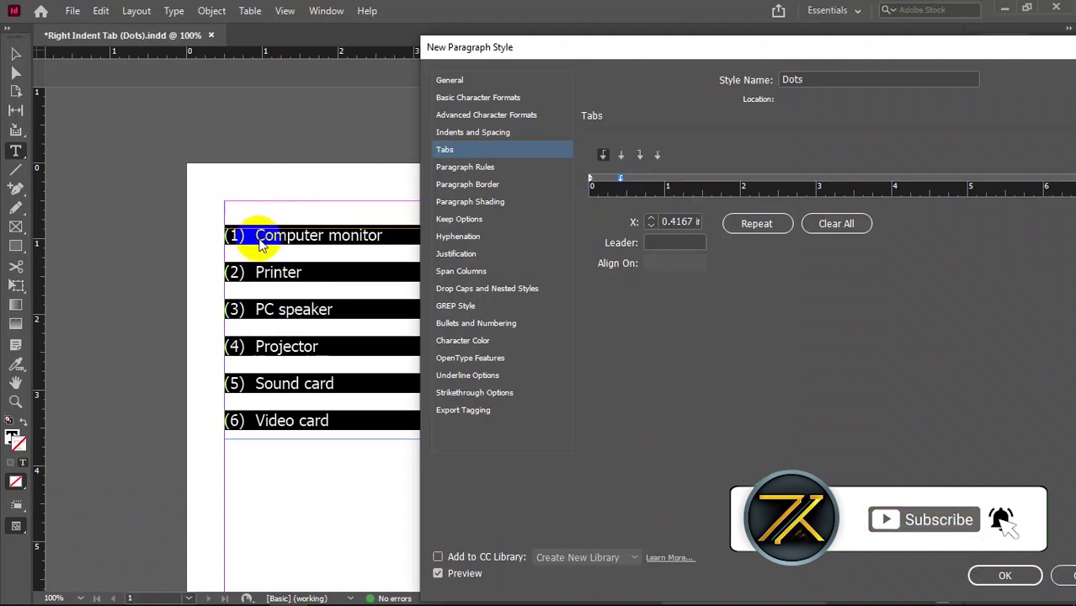
left_click_drag(383, 239, 391, 240)
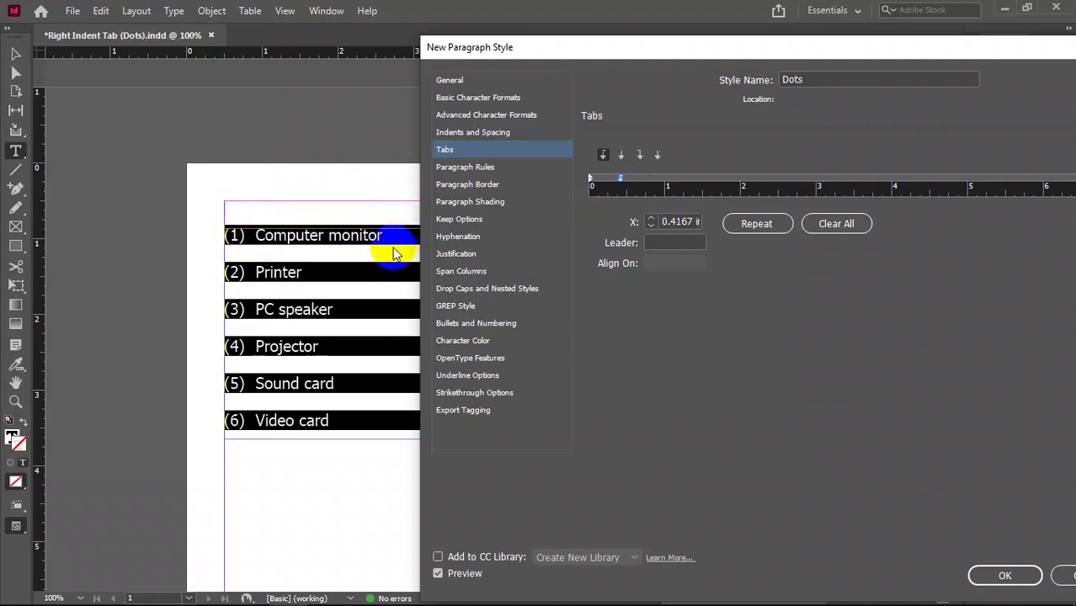
left_click(370, 308)
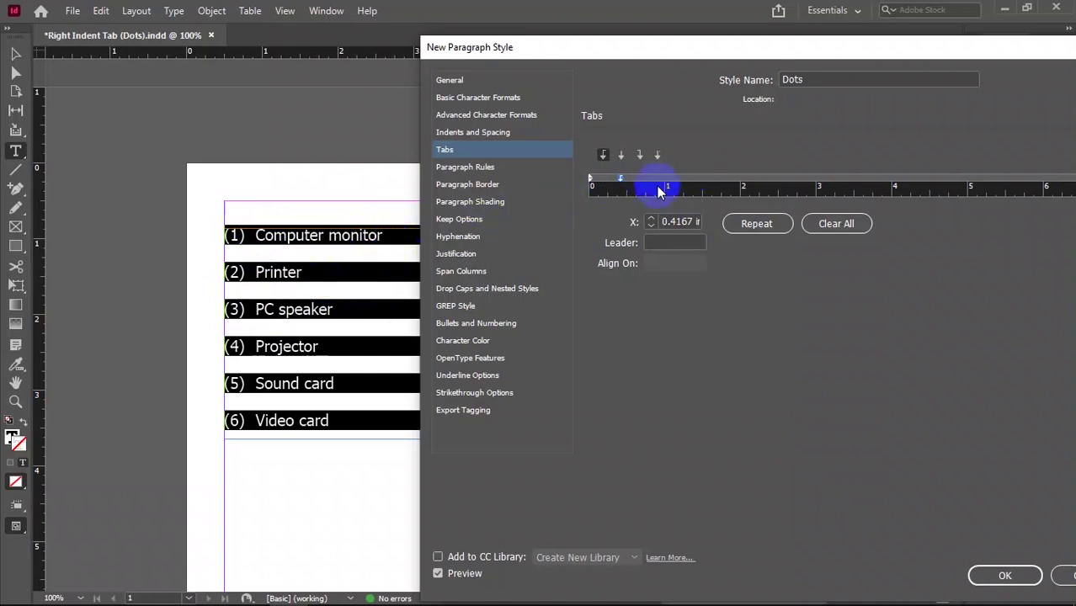
- Add a second left-aligned tab stop at about 1.0556 in to the Dots style and set its leader to a dot
left_click(601, 157)
mouse_move(659, 178)
left_mouse_down()
mouse_move(679, 181)
mouse_move(670, 184)
left_mouse_up()
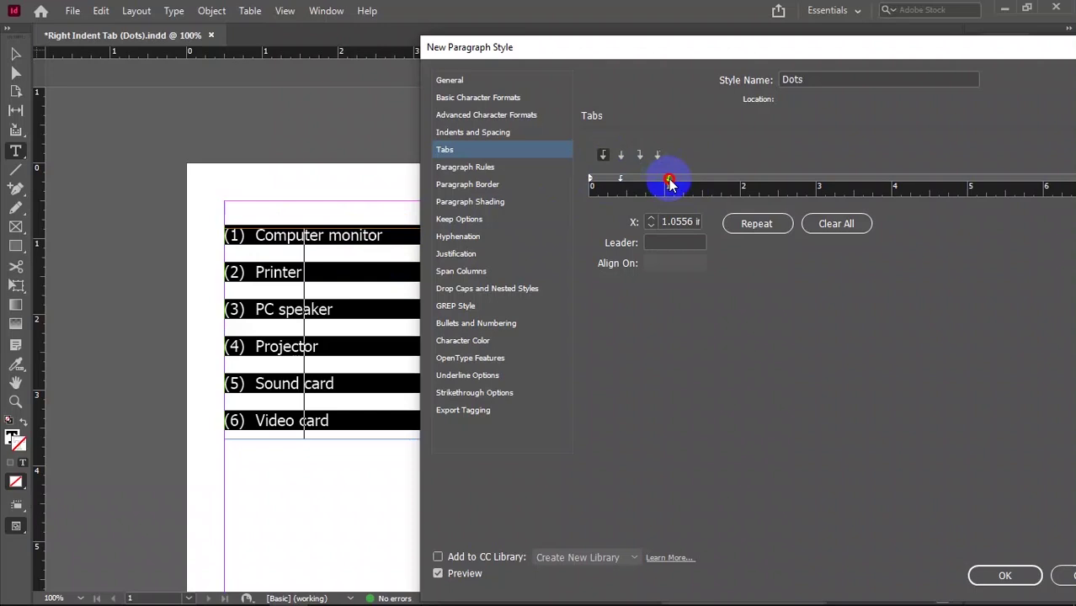
left_click_drag(669, 184, 669, 184)
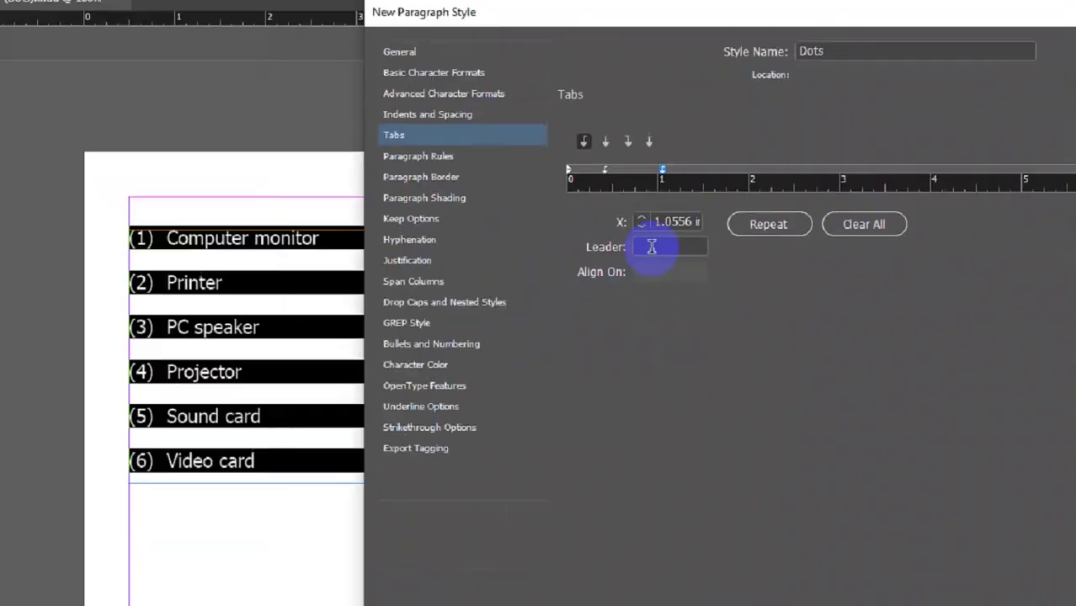
left_click(652, 246)
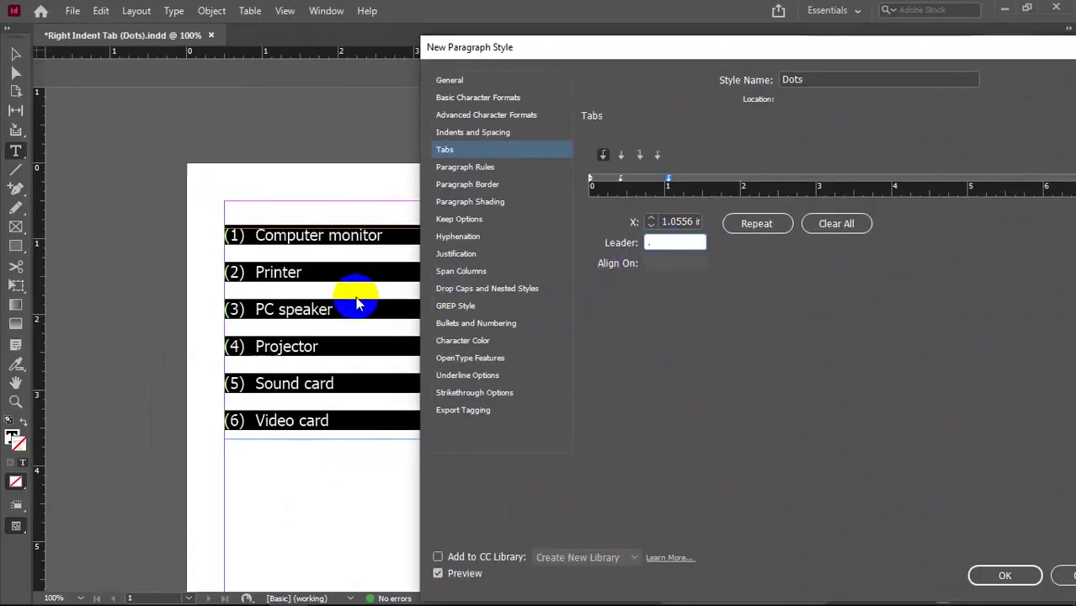
type(".")
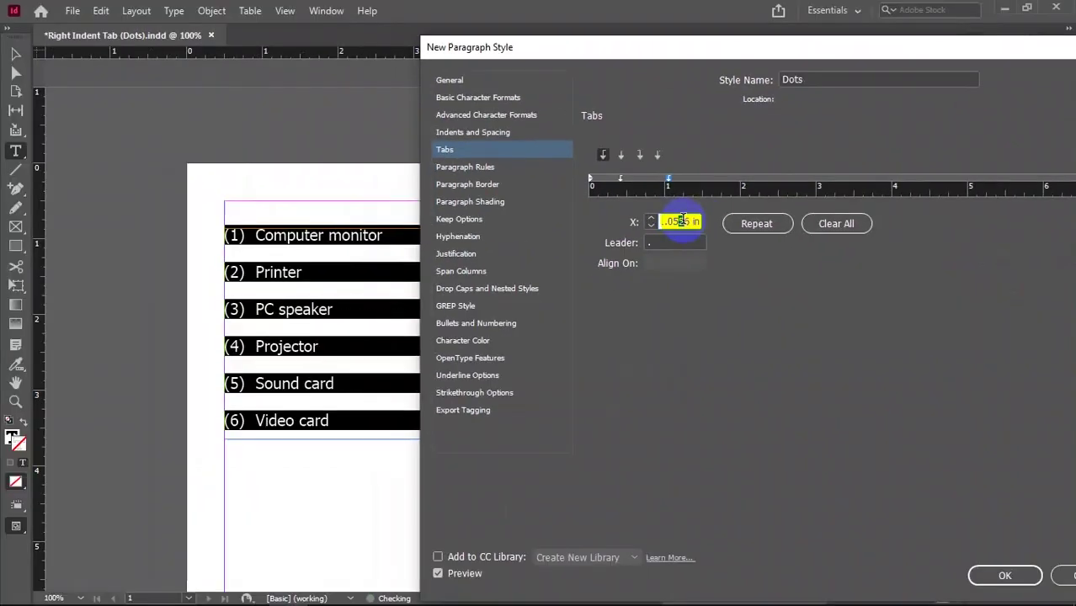
left_click_drag(672, 53, 730, 64)
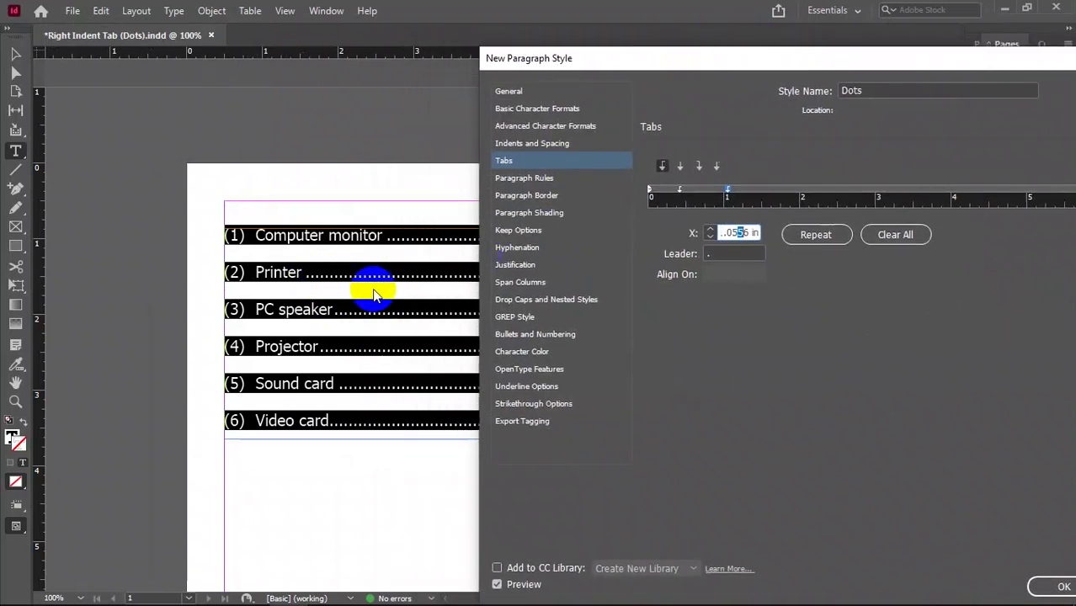
- Try a hyphen as the leader of the second tab stop, and switch the leader back to a dot
left_click(752, 253)
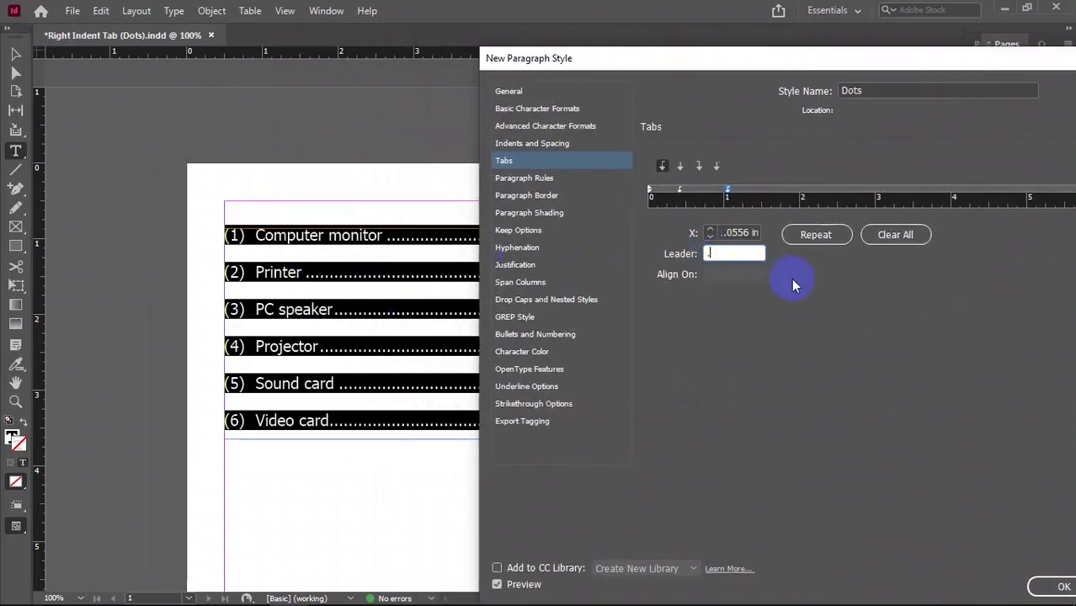
key("BackSpace")
left_click(752, 254)
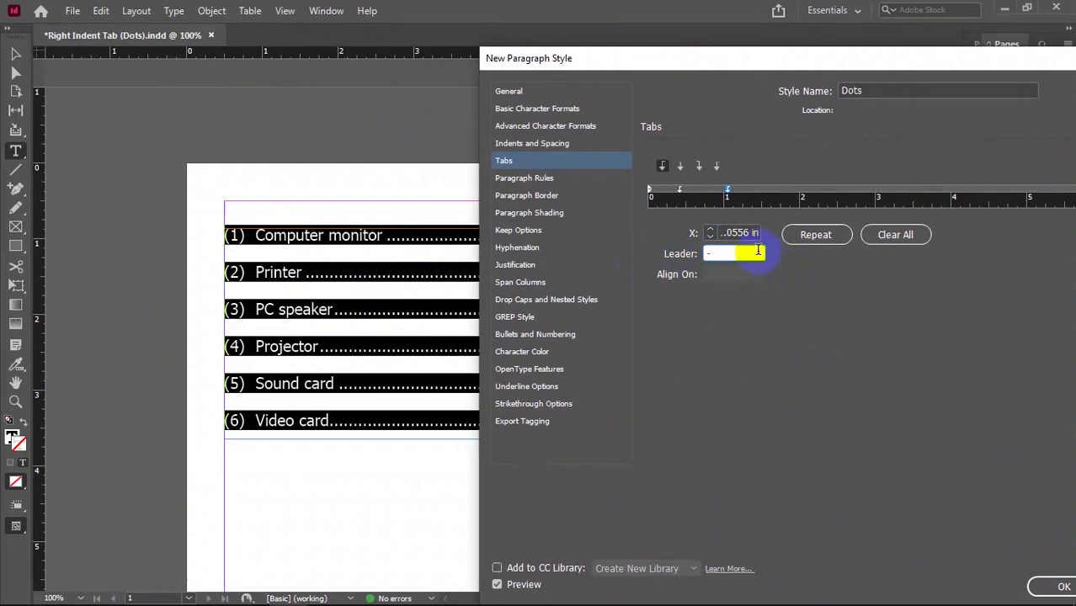
left_click(737, 233)
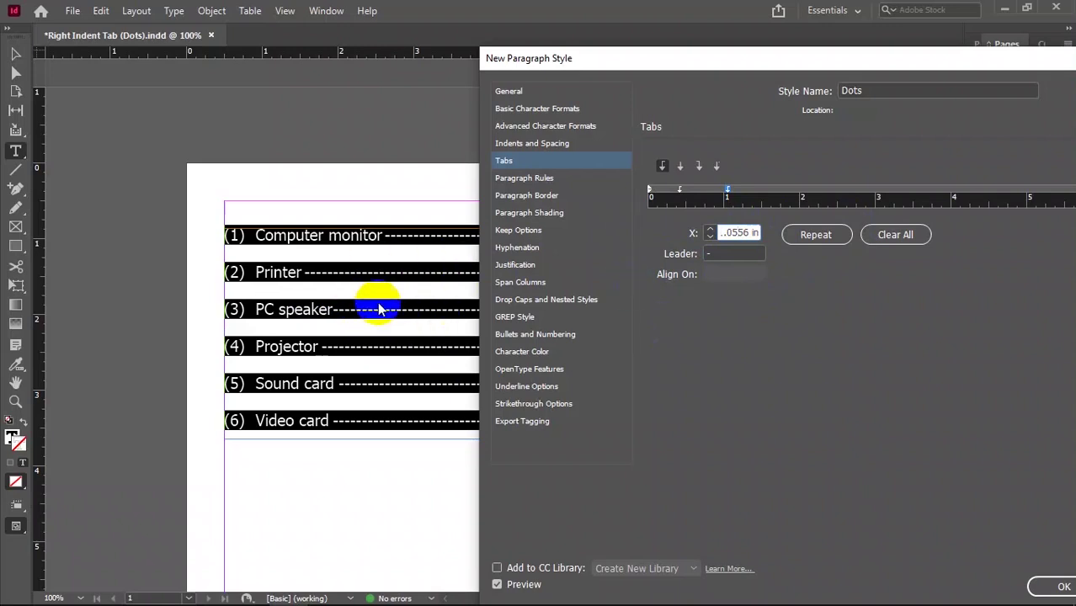
left_click(730, 233)
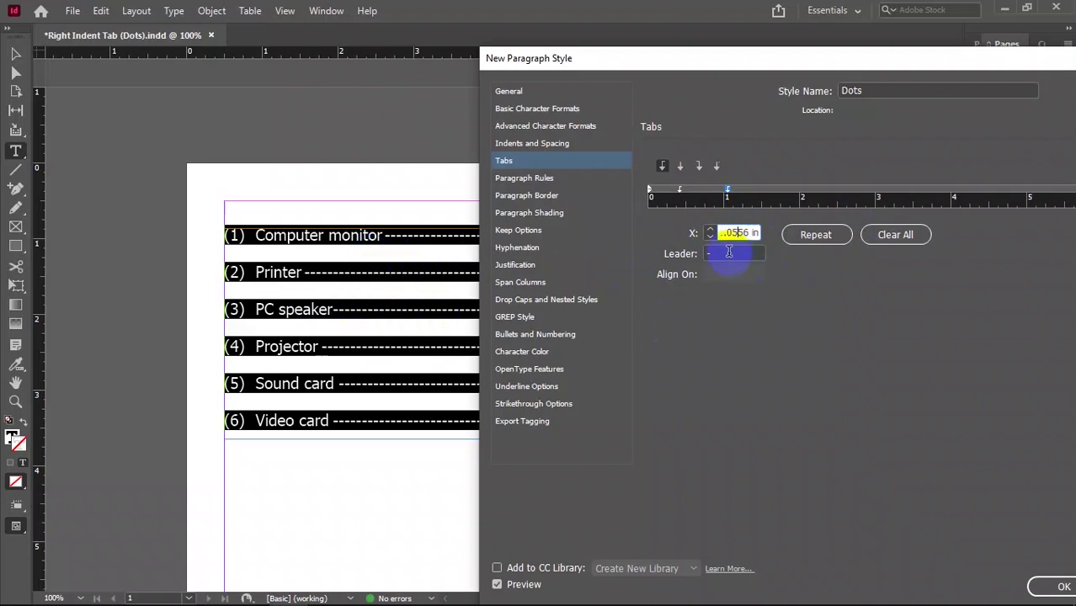
left_click(726, 251)
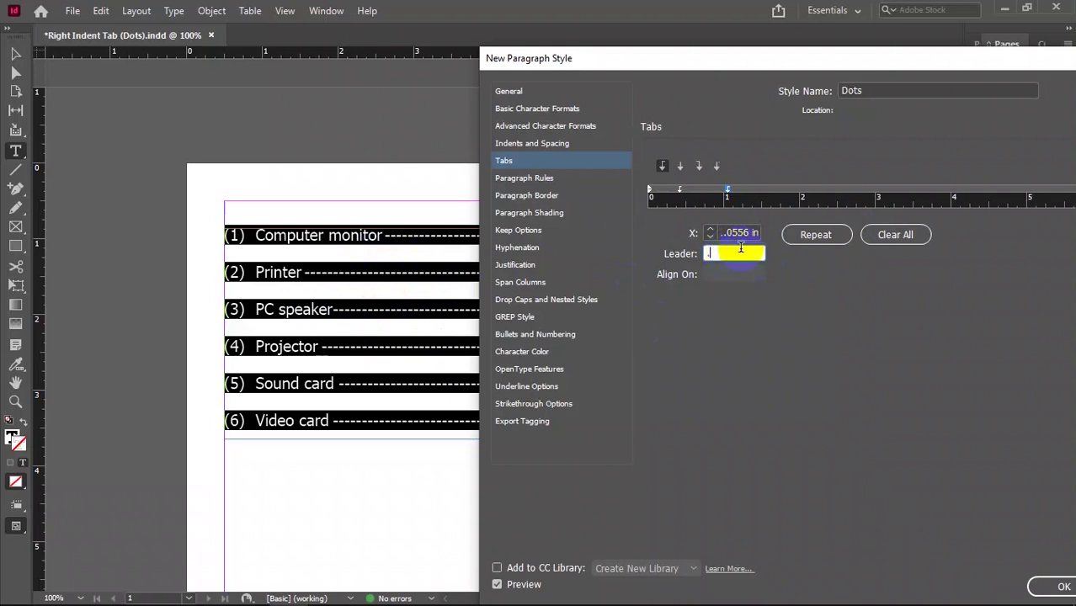
type(".")
left_click(744, 233)
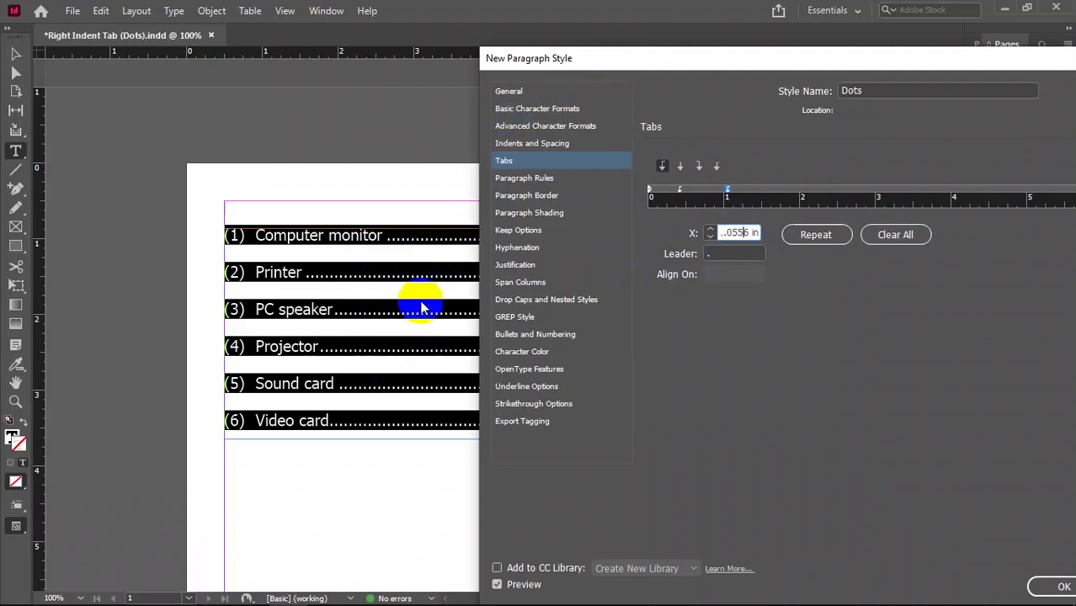
- Widen the leader spacing by adding a space after the dot, save the Dots style and deselect the list text
left_click(712, 252)
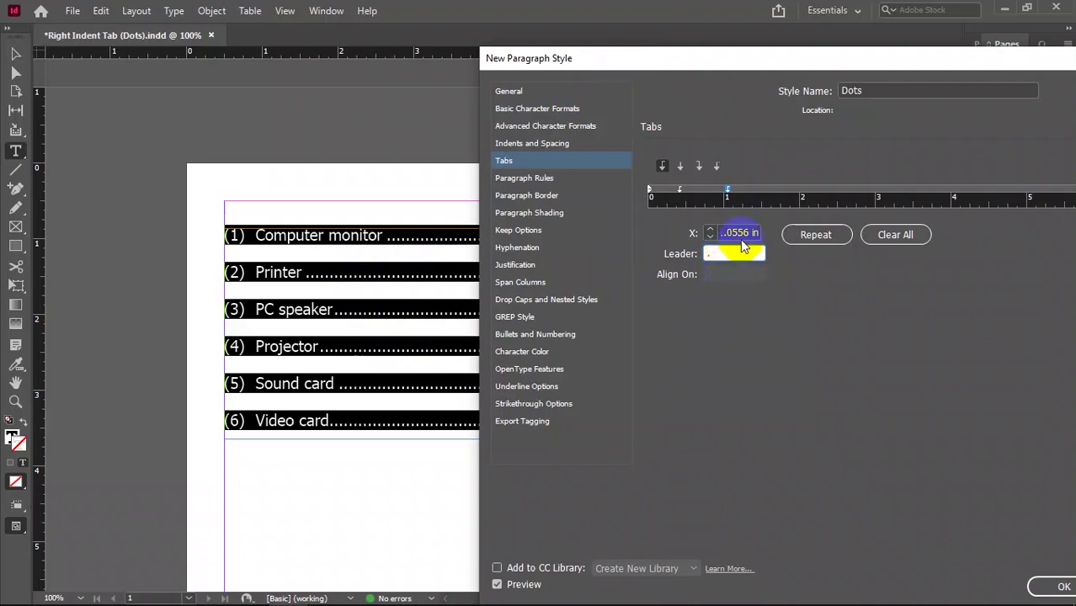
left_click(744, 235)
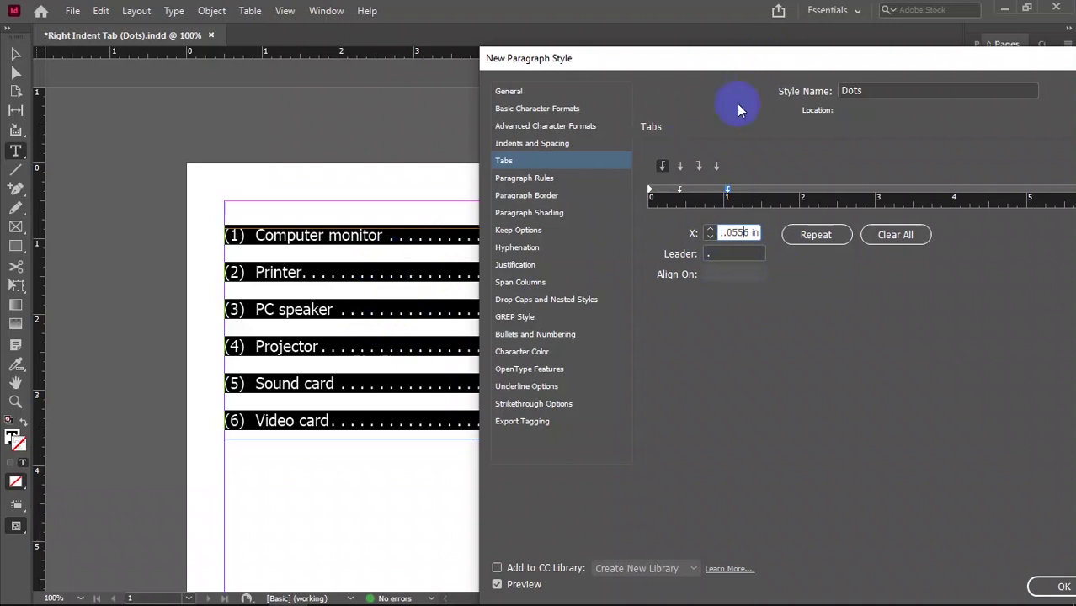
left_click_drag(799, 58, 696, 32)
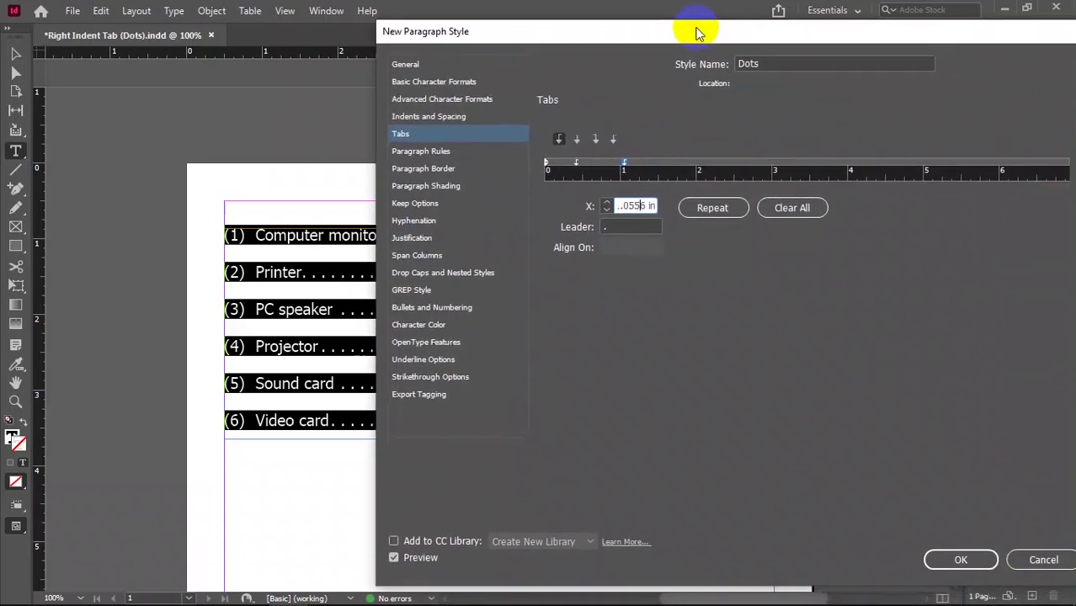
left_click(963, 561)
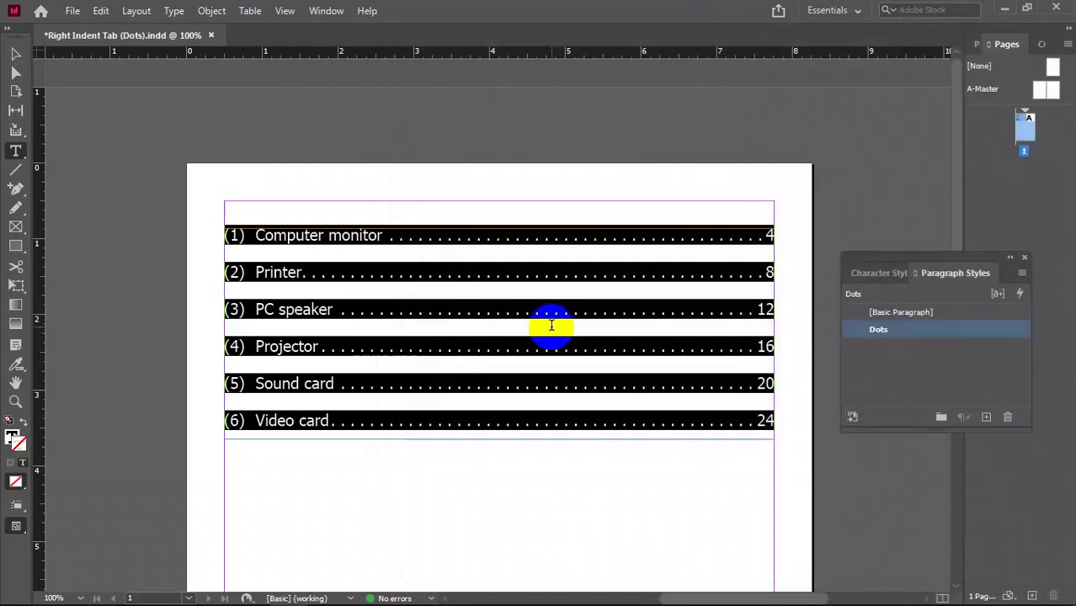
left_click(454, 290)
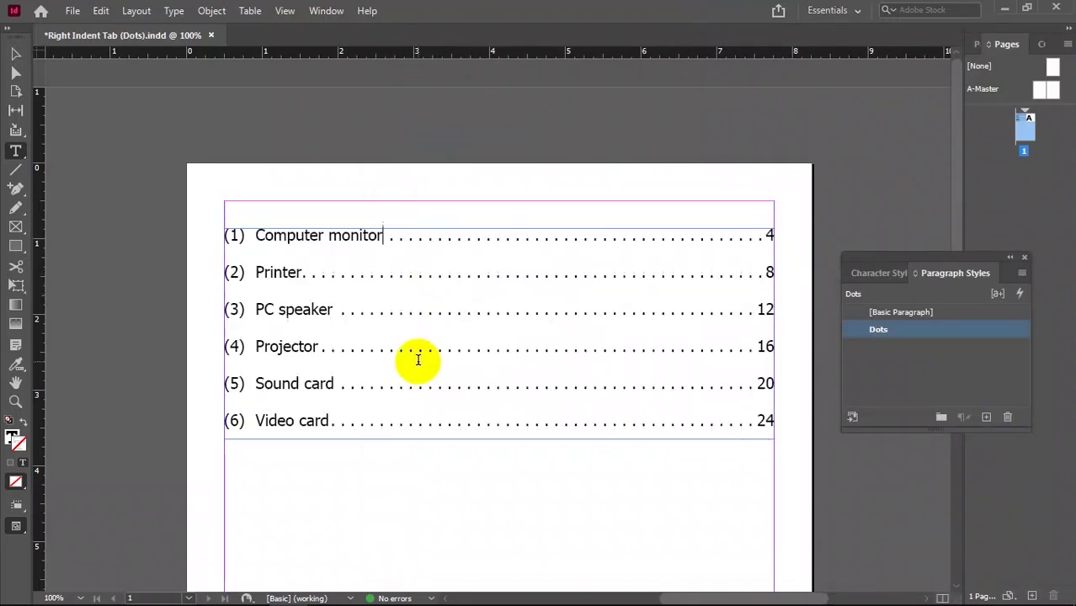
left_click_drag(524, 240, 600, 240)
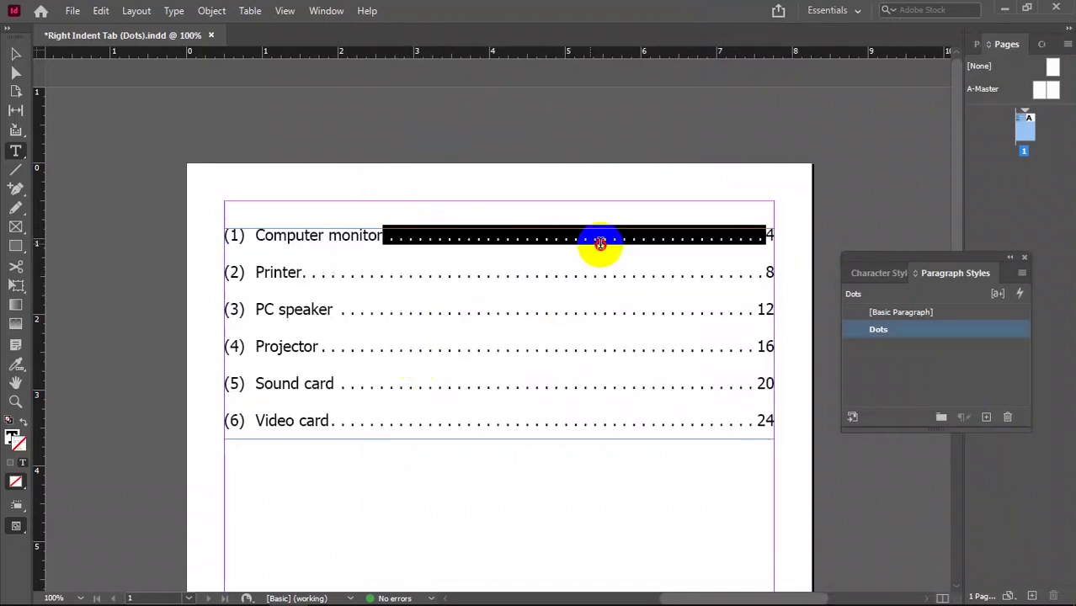
left_click(446, 289)
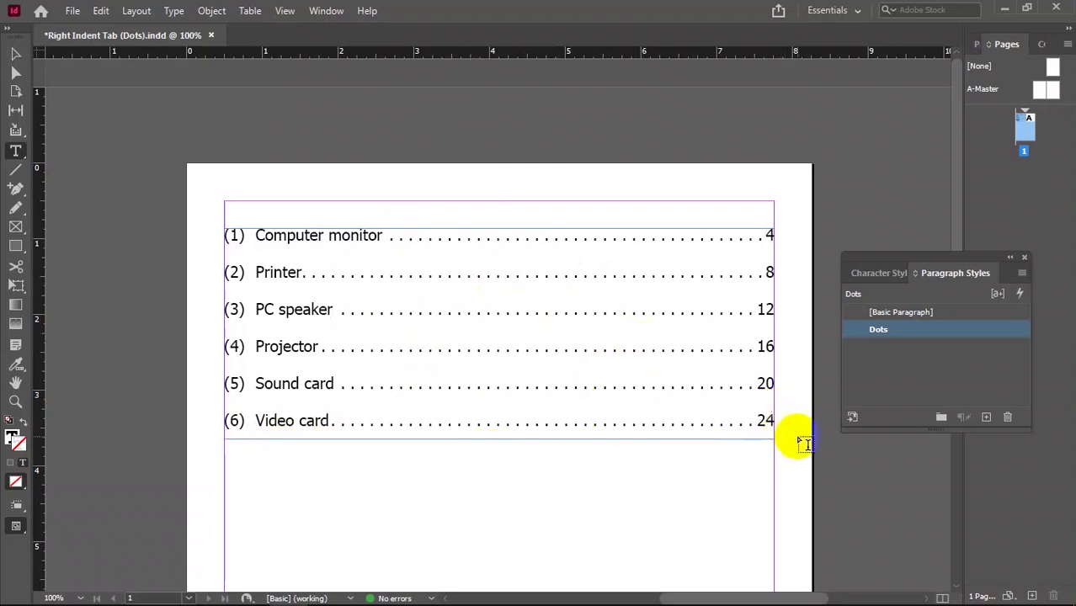
- Extend the list frame to about 3.96 in high and add a last line with (7), a tab, CPU, a right indent tab and 30
left_click(15, 54)
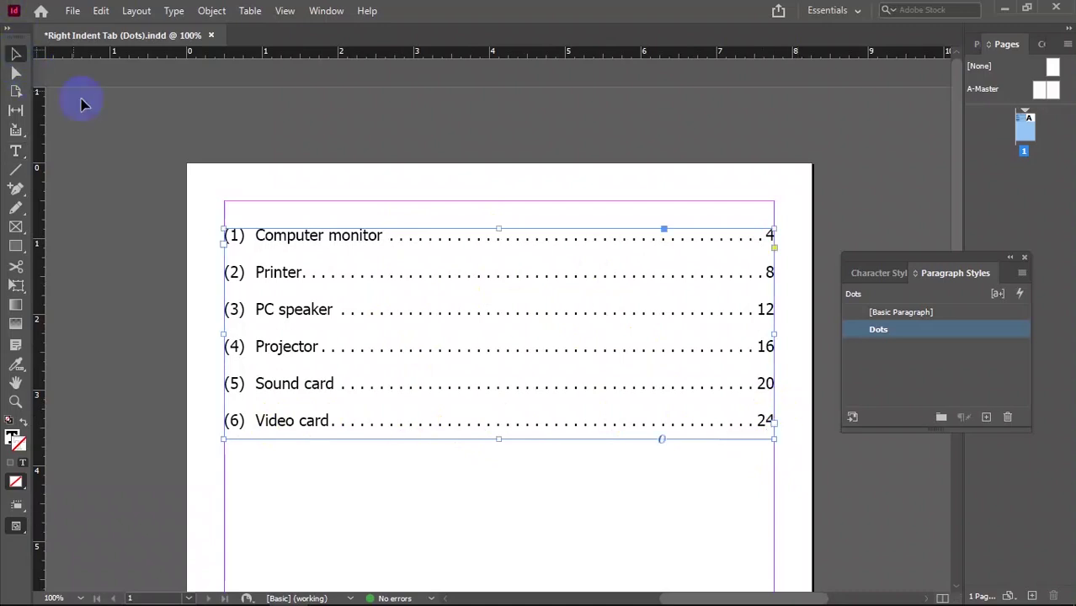
left_click_drag(500, 439, 488, 529)
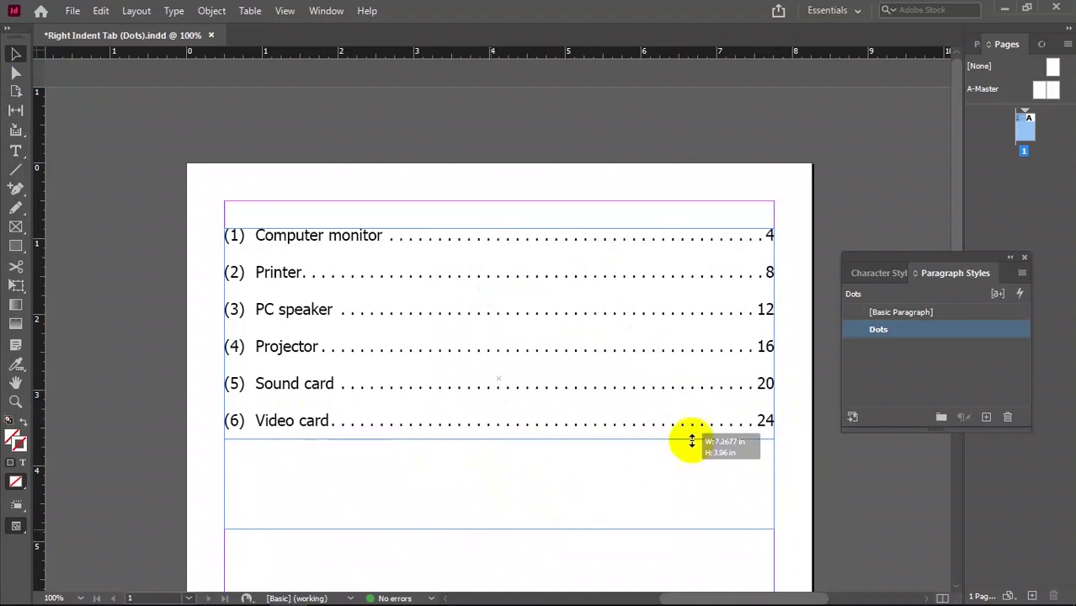
key("t")
left_click(744, 421)
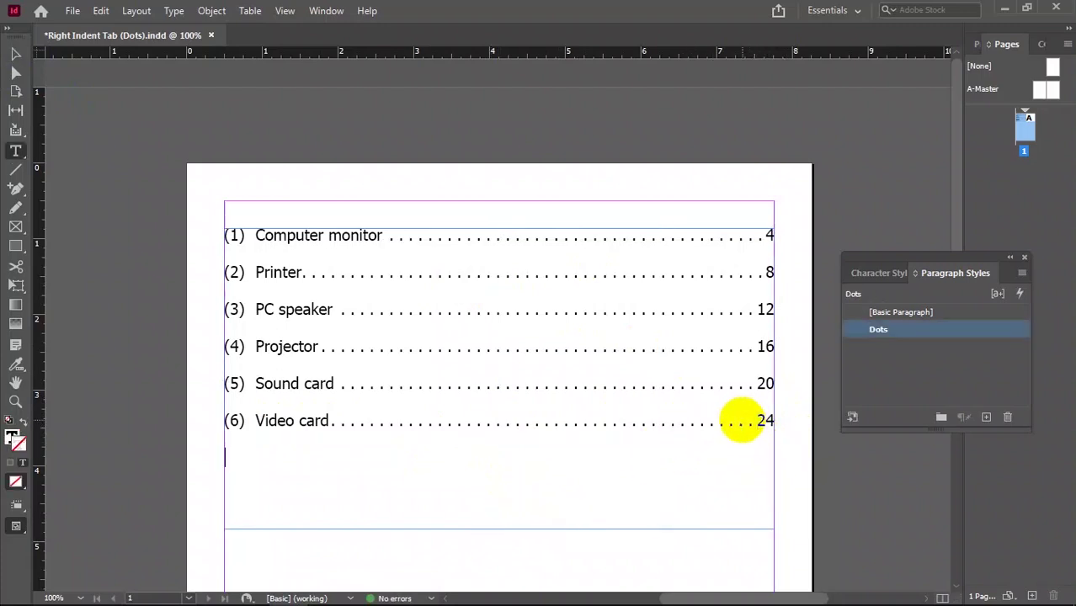
key("Return")
type("(")
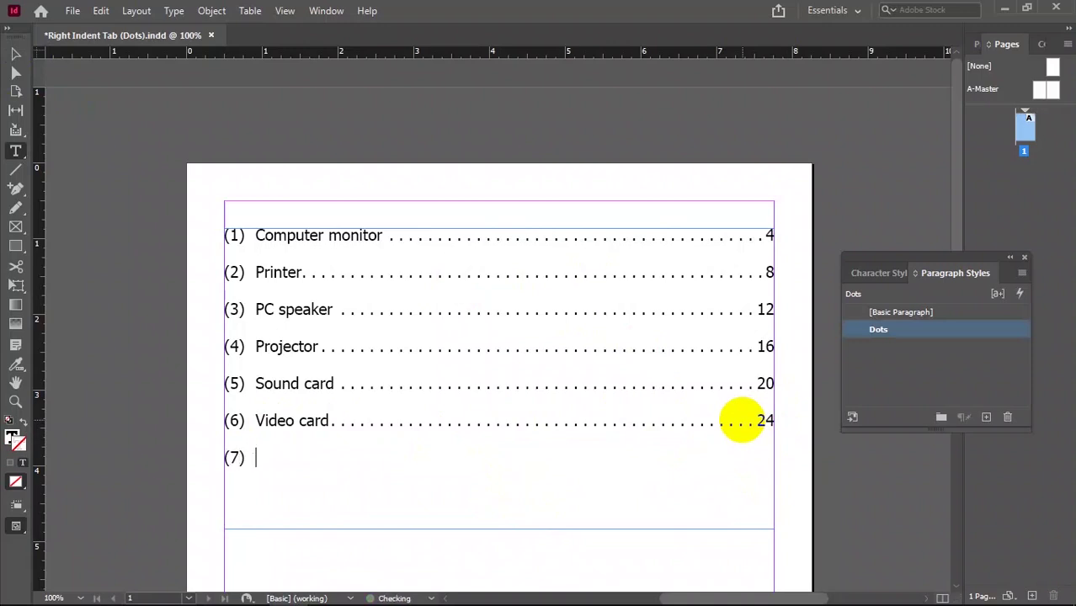
type("7)\tCPU")
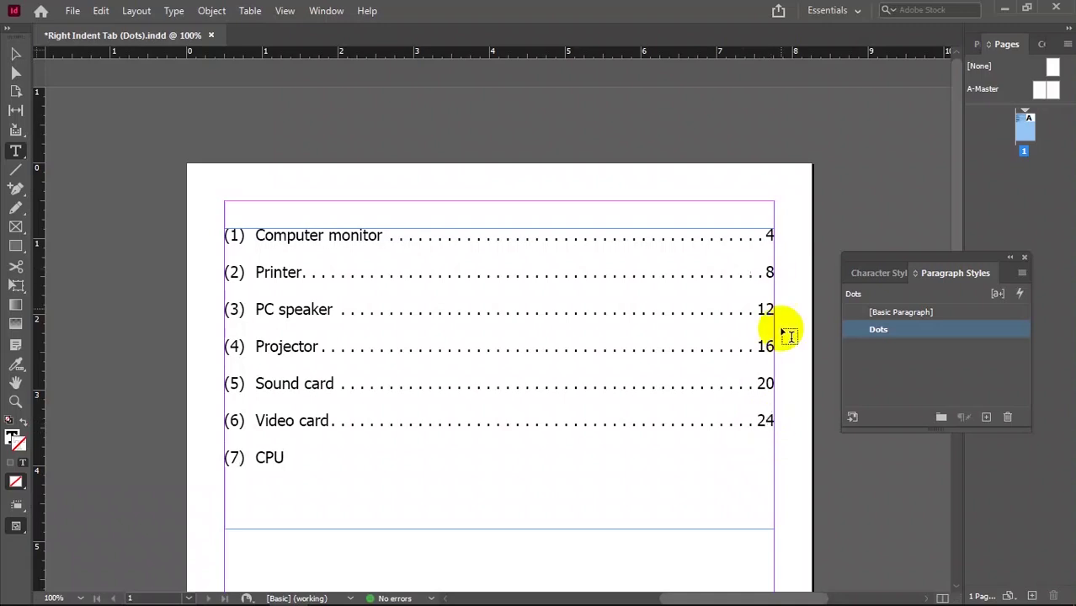
key("shift+Tab")
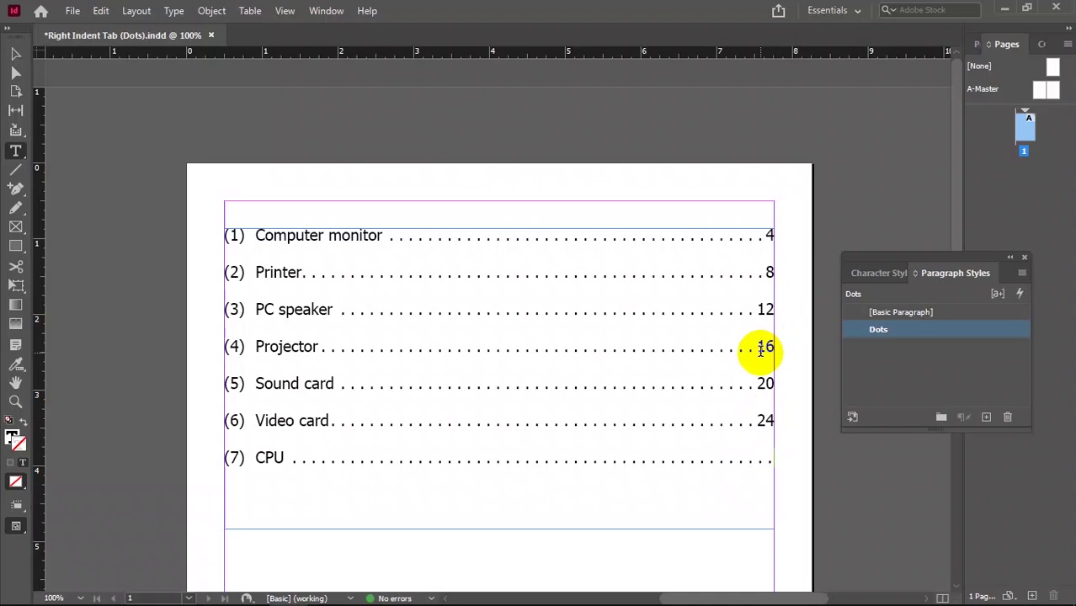
type("30")
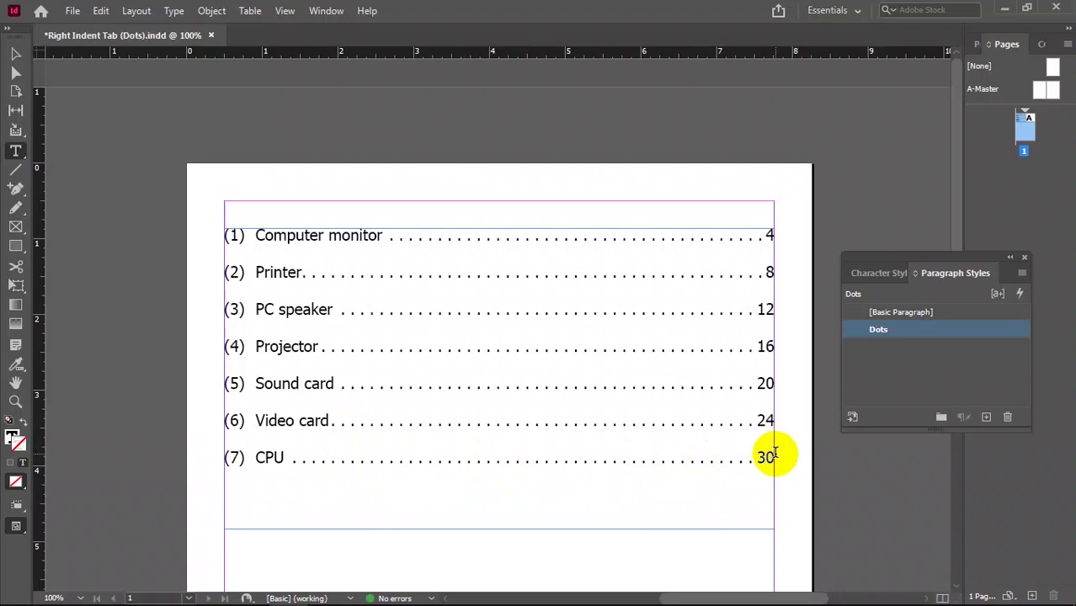
key("Escape")
left_click(798, 389)
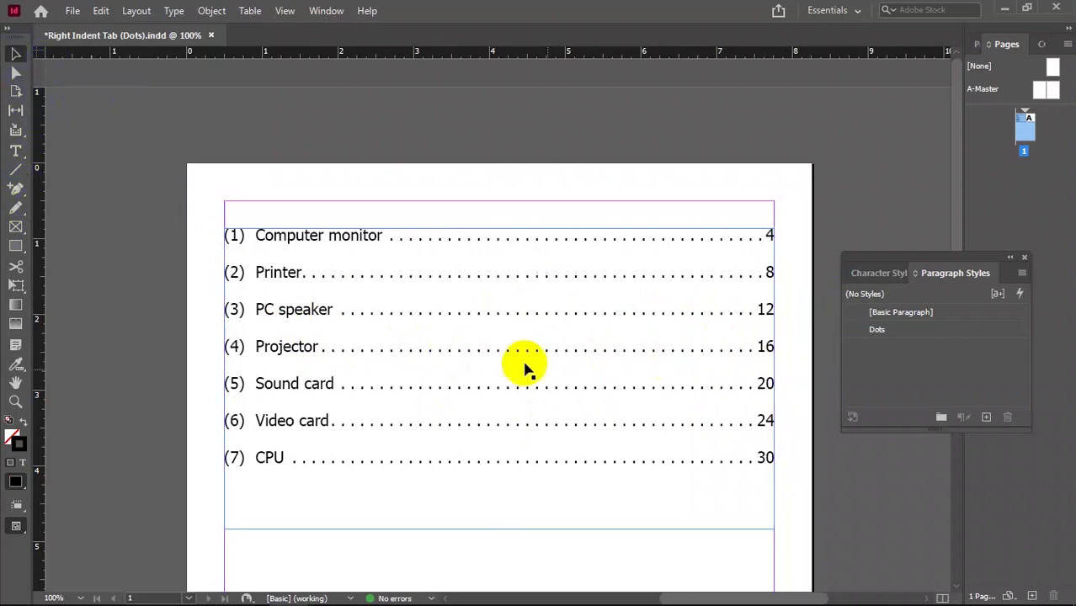
- Narrow the list's text frame from both sides to about 5.4 in wide, keeping its height
left_click(639, 308)
left_click_drag(773, 379, 725, 368)
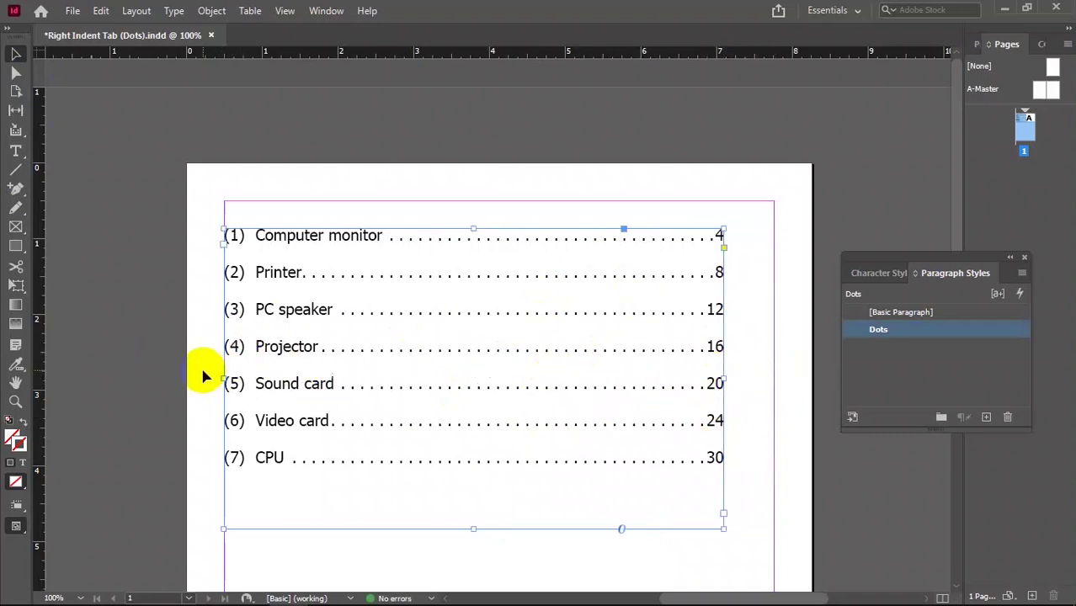
left_click_drag(222, 378, 277, 377)
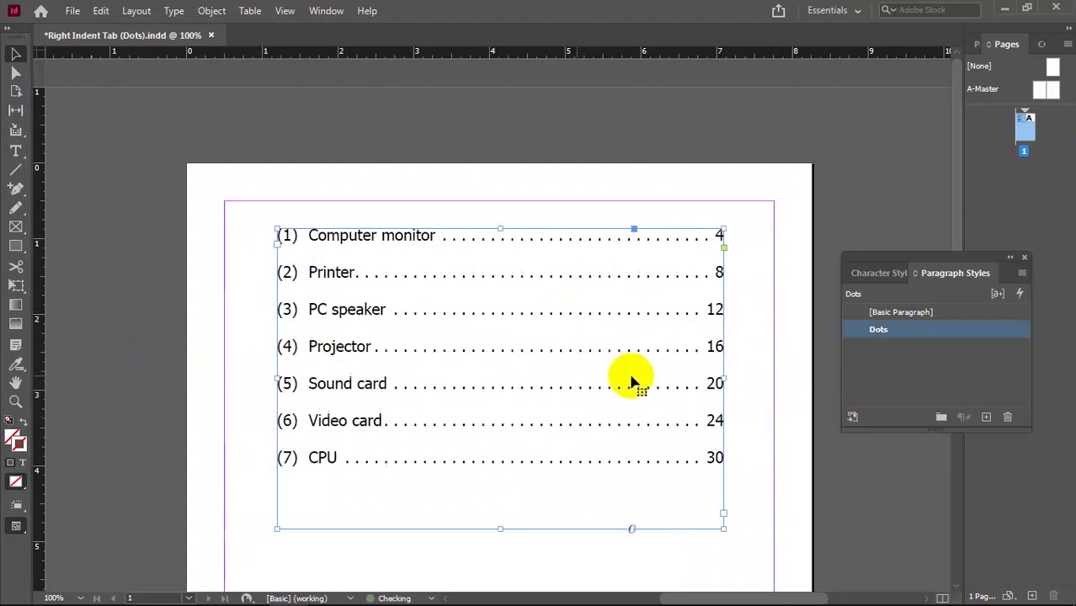
left_click_drag(724, 379, 692, 377)
left_click_drag(270, 377, 286, 378)
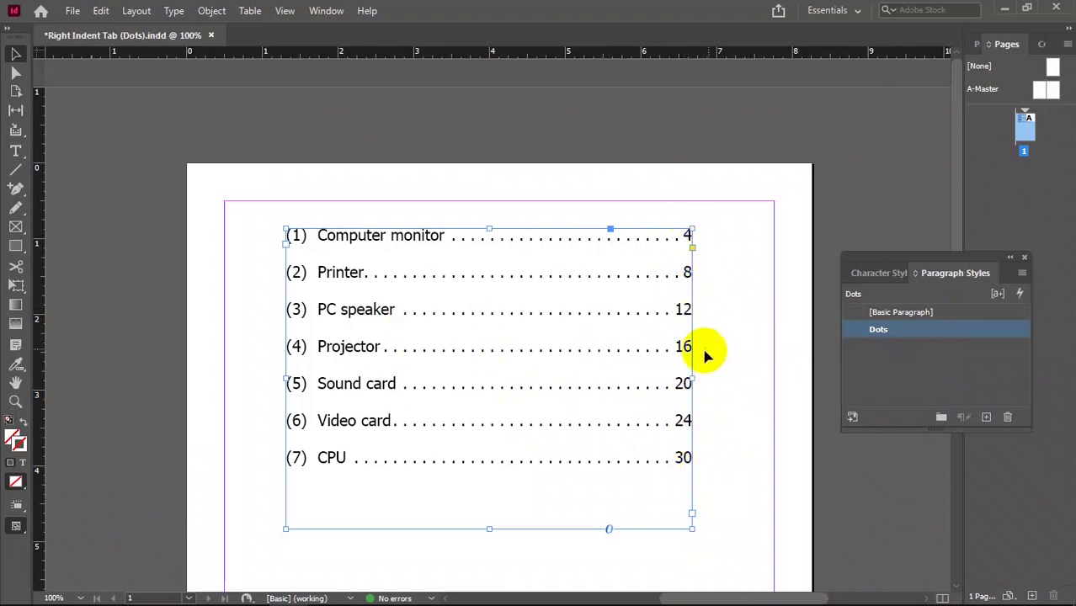
- Widen the list's text frame on both sides to about 6.15 in and deselect it
left_click_drag(691, 379, 715, 376)
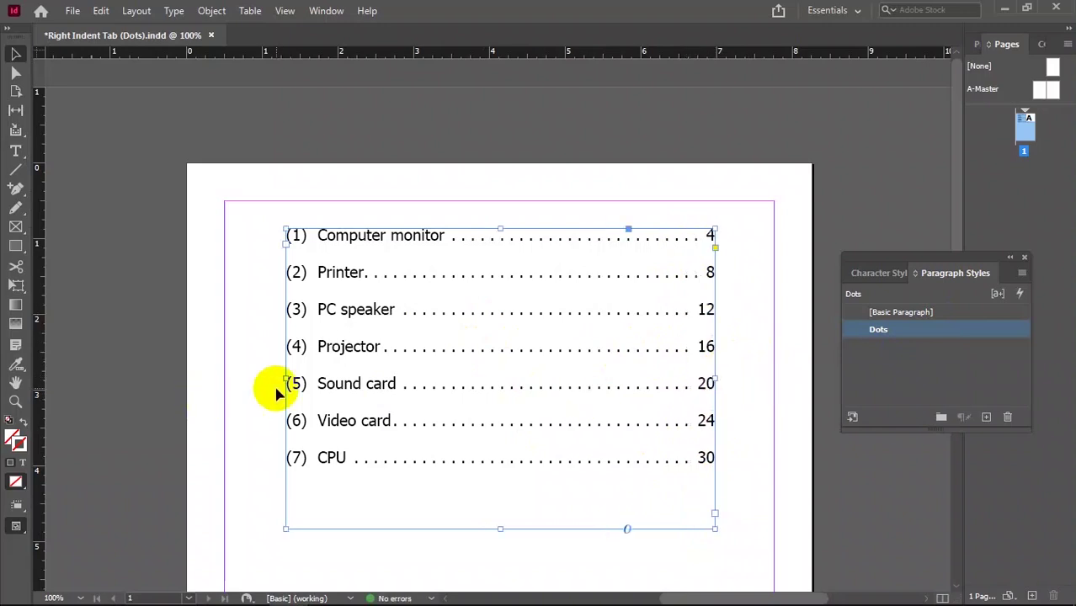
left_click_drag(282, 377, 263, 377)
left_click_drag(714, 378, 728, 379)
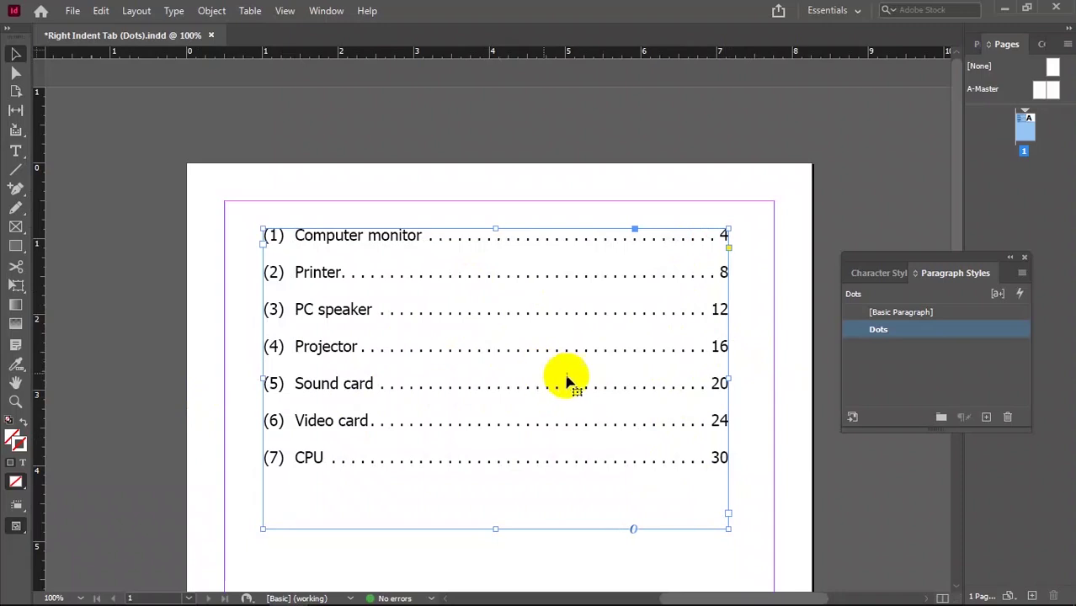
left_click(588, 177)
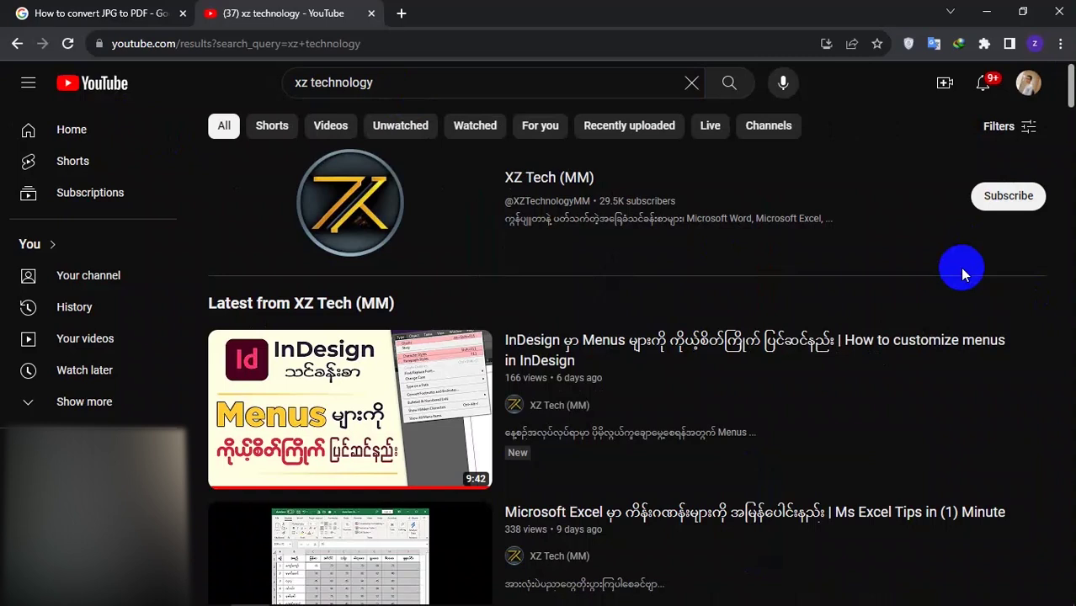
- Switch to YouTube, subscribe to the XZ Tech (MM) channel and turn on all of its notifications
left_click(1014, 204)
left_click(1017, 202)
left_click(969, 229)
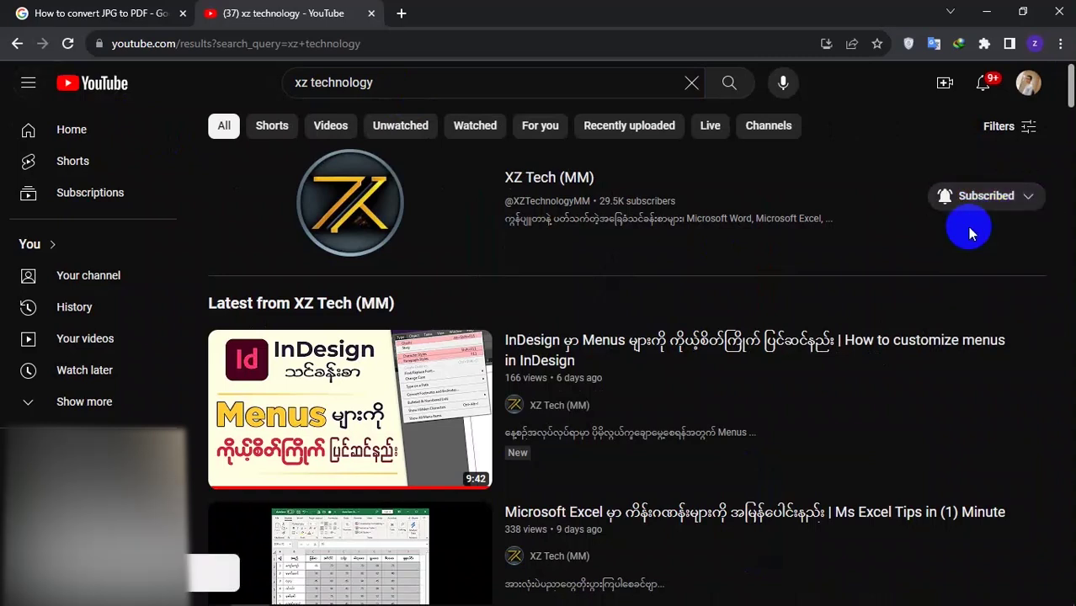